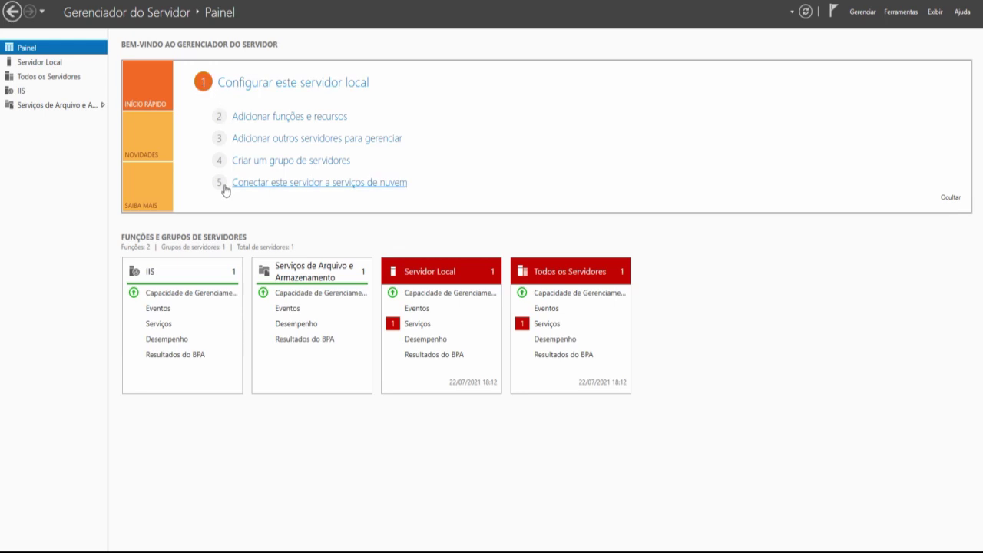
Open the local server's configuration and examine the computer name and domain or workgroup membership options, leaving them without saving.
click(285, 86)
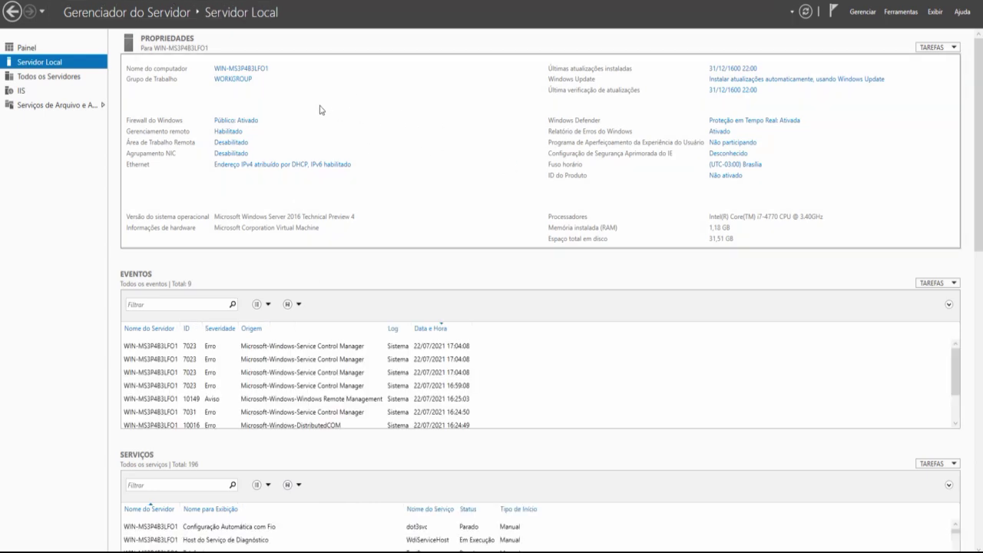
click(263, 71)
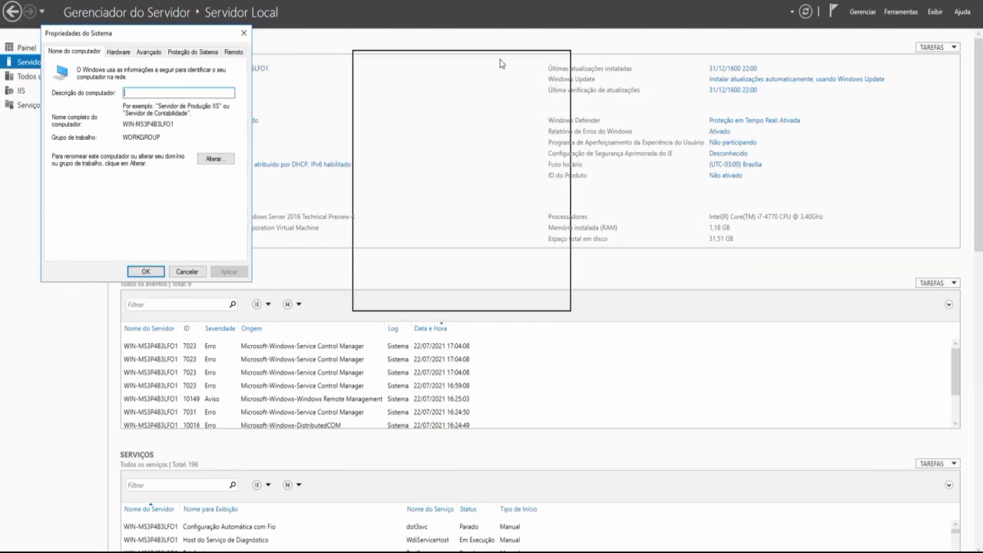
drag(500, 64, 500, 63)
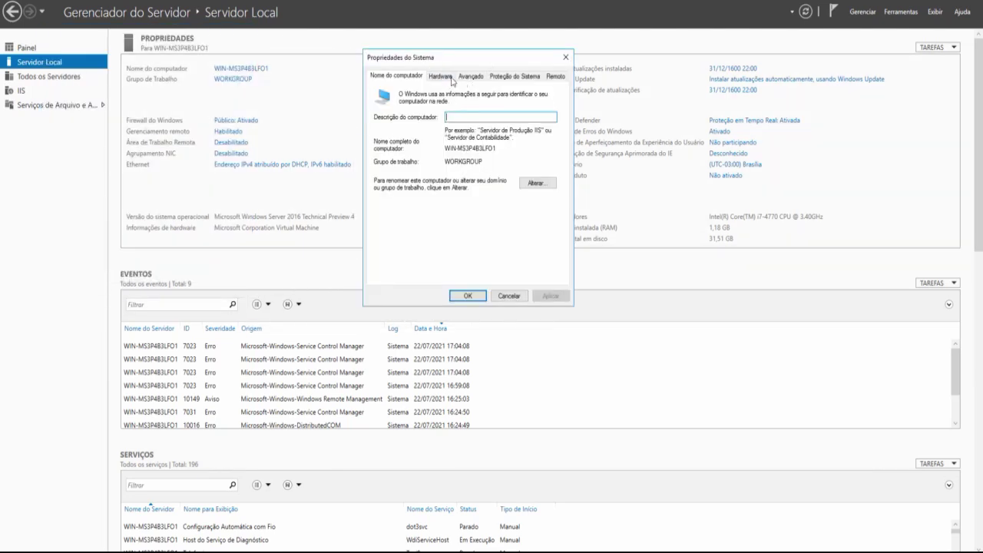
click(540, 186)
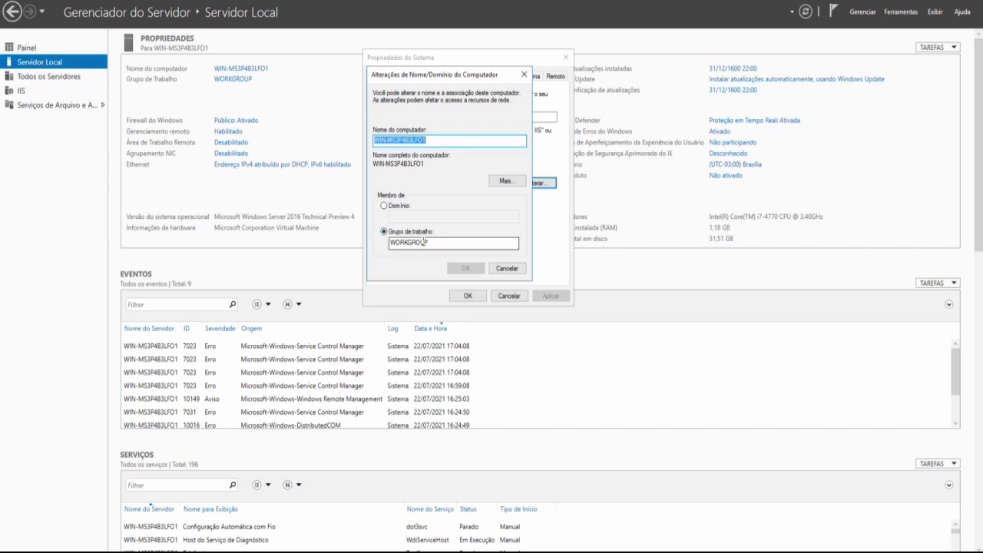
click(402, 210)
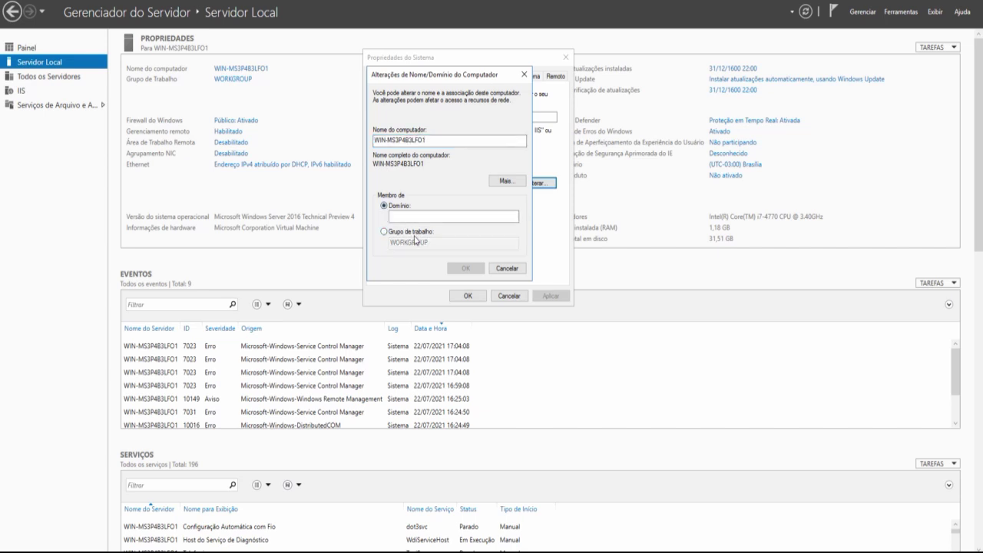
click(399, 231)
drag(434, 243, 359, 252)
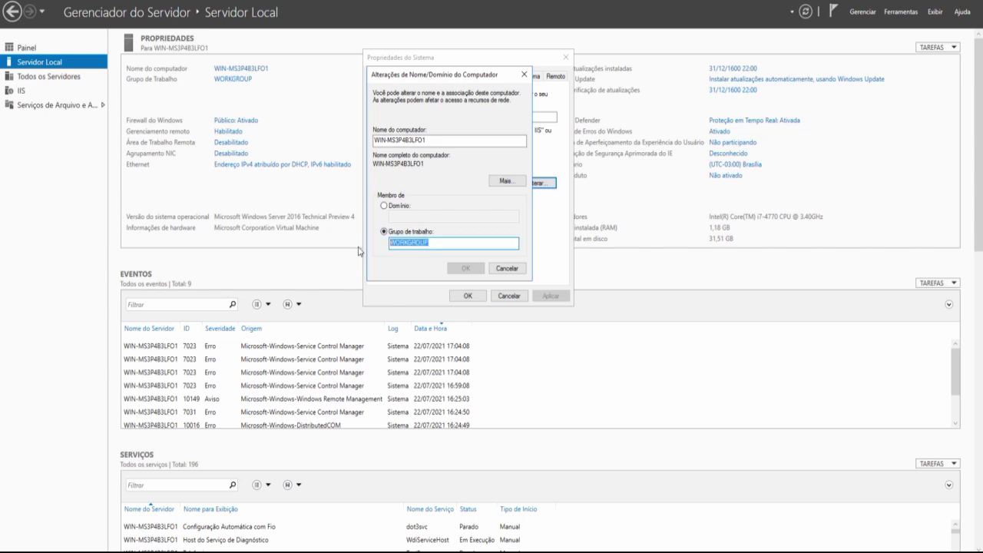
click(507, 268)
click(508, 296)
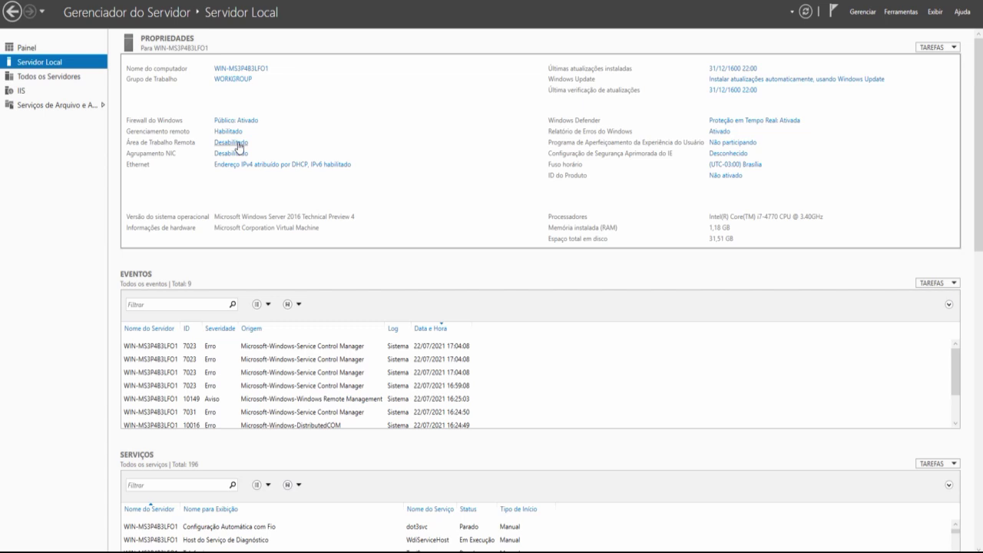
Try allowing remote connections to this computer in the Remote Desktop settings, and discard the change.
click(238, 145)
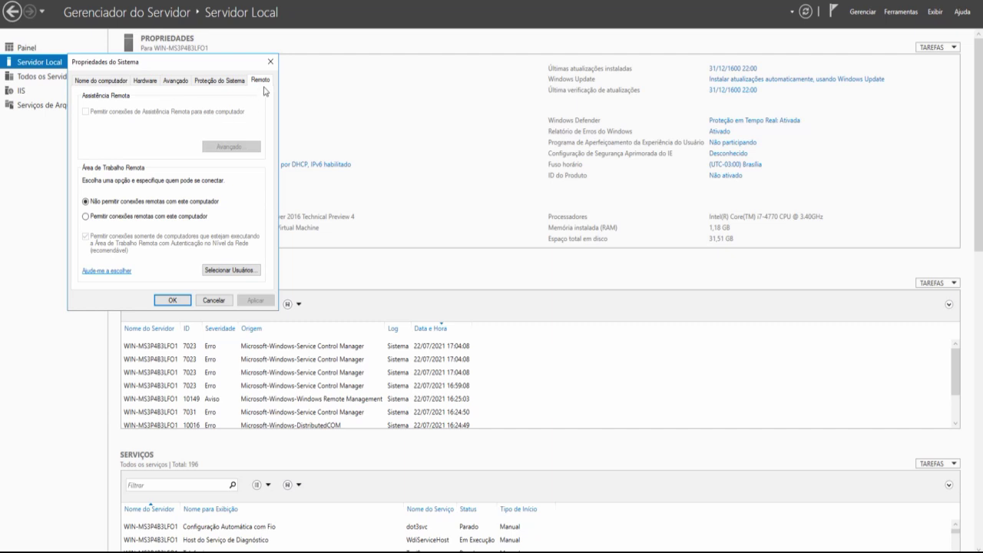
click(142, 216)
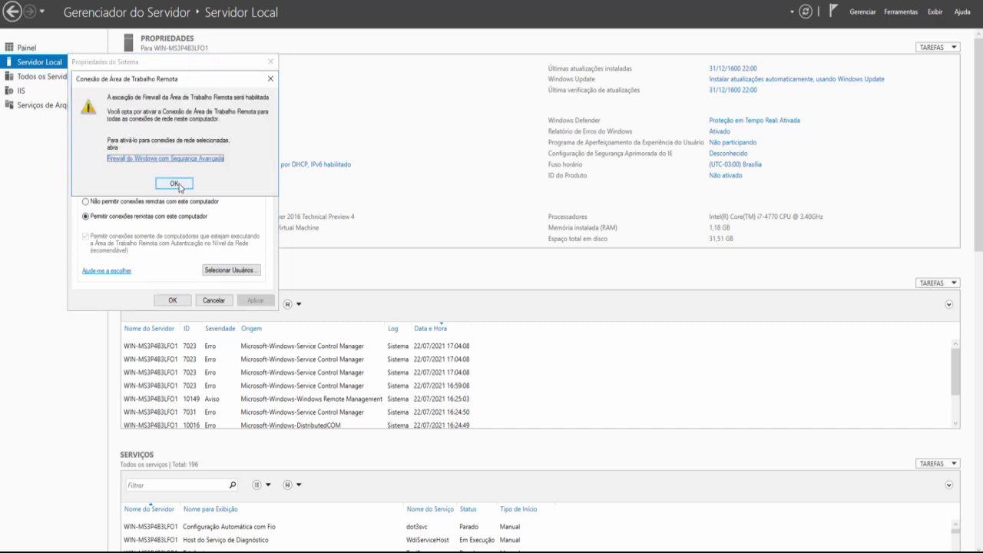
click(175, 188)
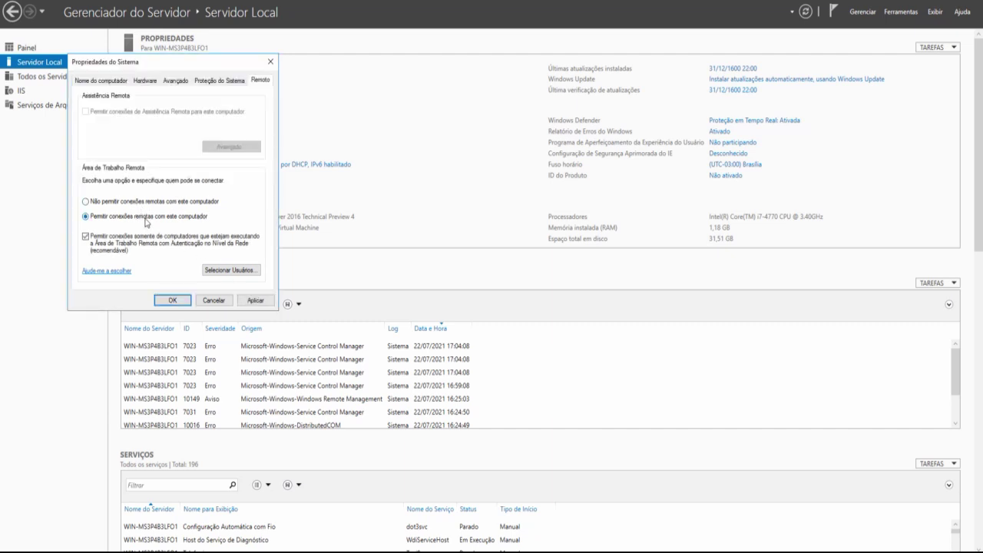
click(212, 301)
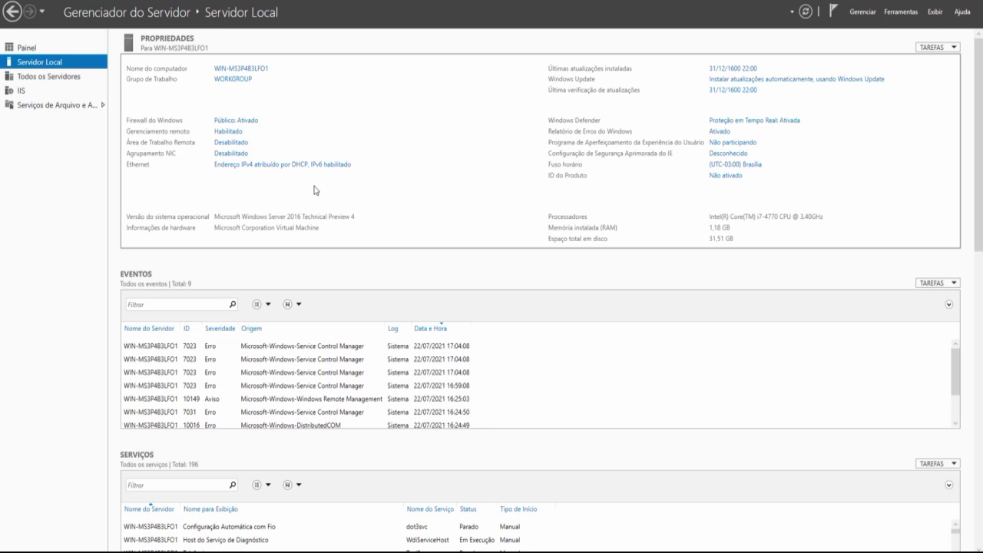
Examine the Ethernet adapter's status and the list of protocols in its properties, and close the network connections.
click(329, 171)
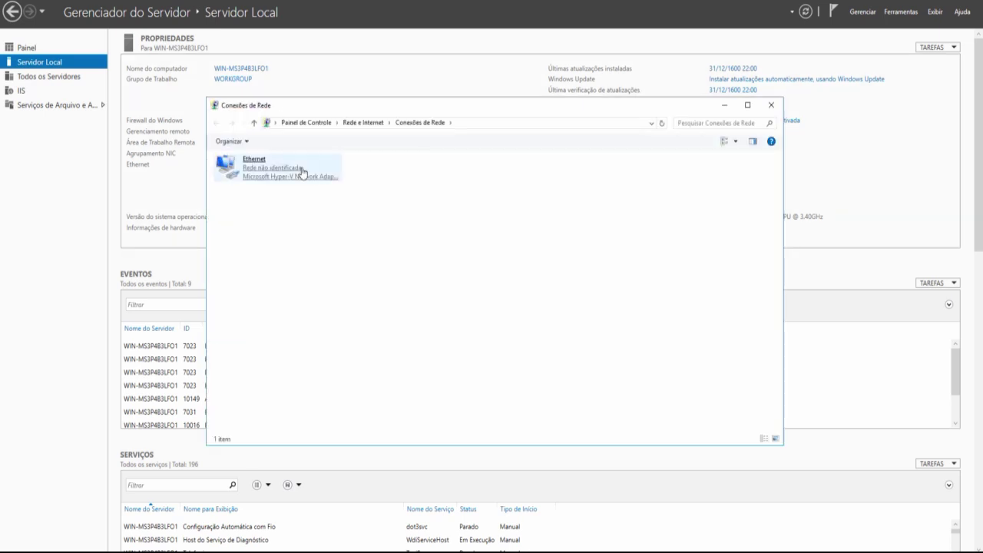
click(328, 175)
double_click(328, 175)
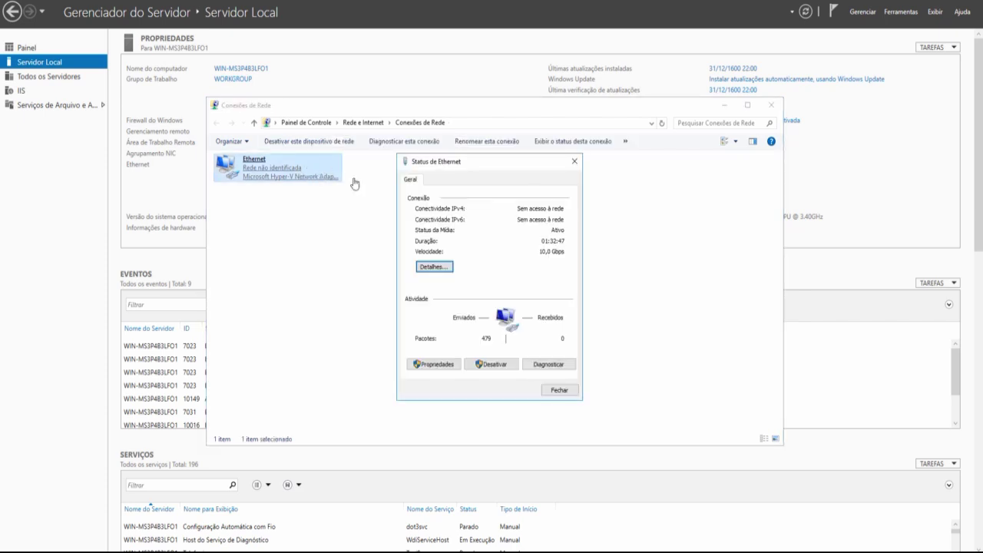
click(436, 364)
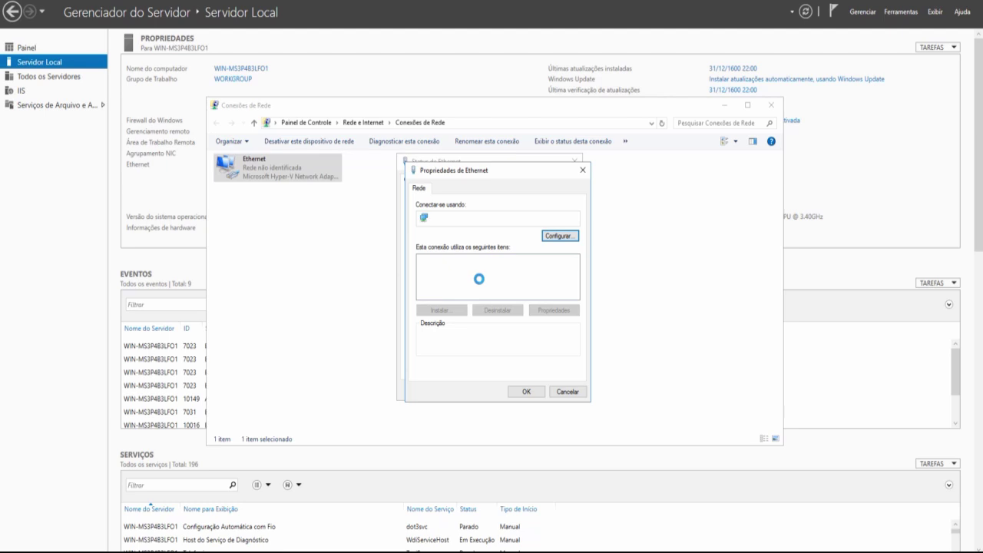
scroll(482, 284, down, 1)
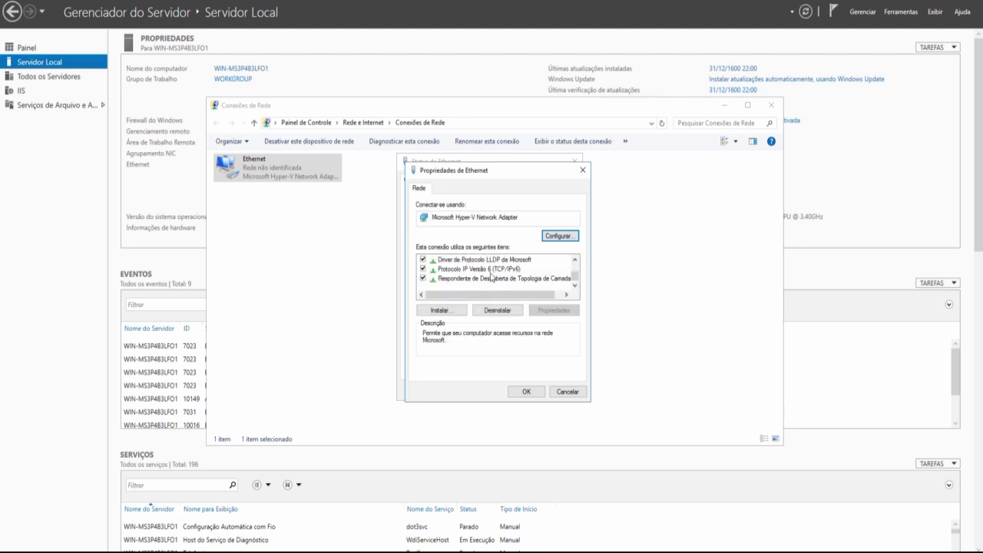
scroll(507, 288, up, 1)
scroll(510, 288, down, 1)
scroll(507, 284, up, 1)
scroll(505, 280, down, 1)
click(567, 391)
click(559, 390)
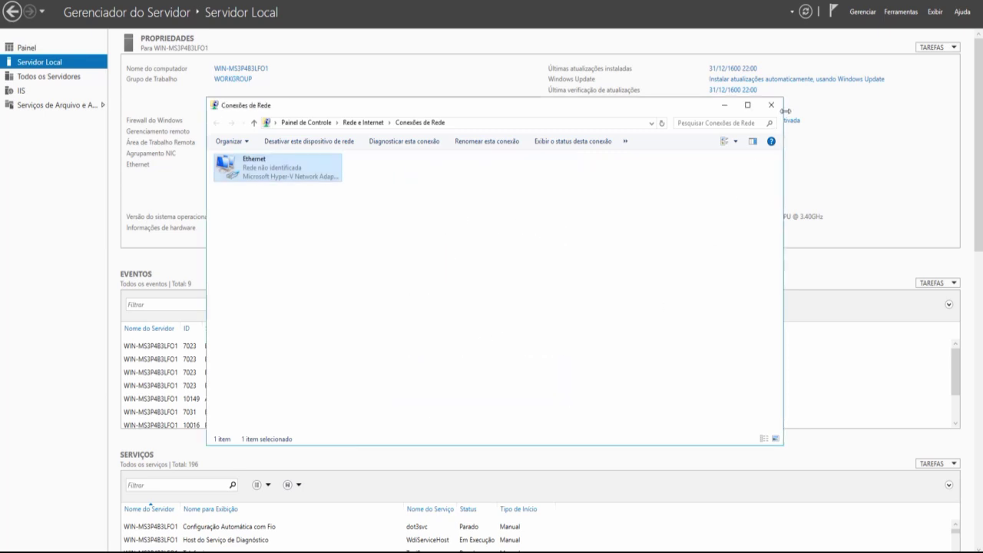
click(771, 105)
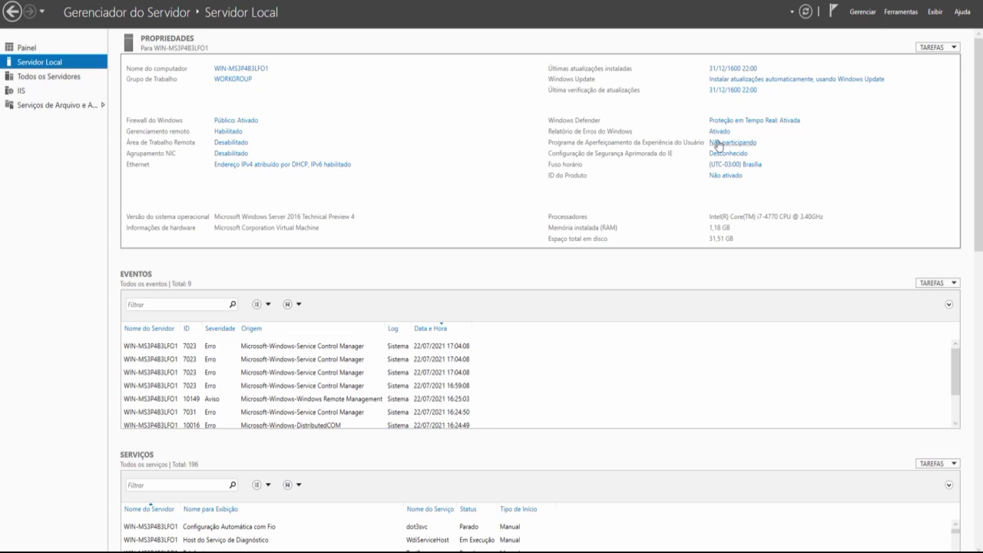
Check the local server's Windows Defender settings, review its properties again and return to the dashboard.
click(771, 125)
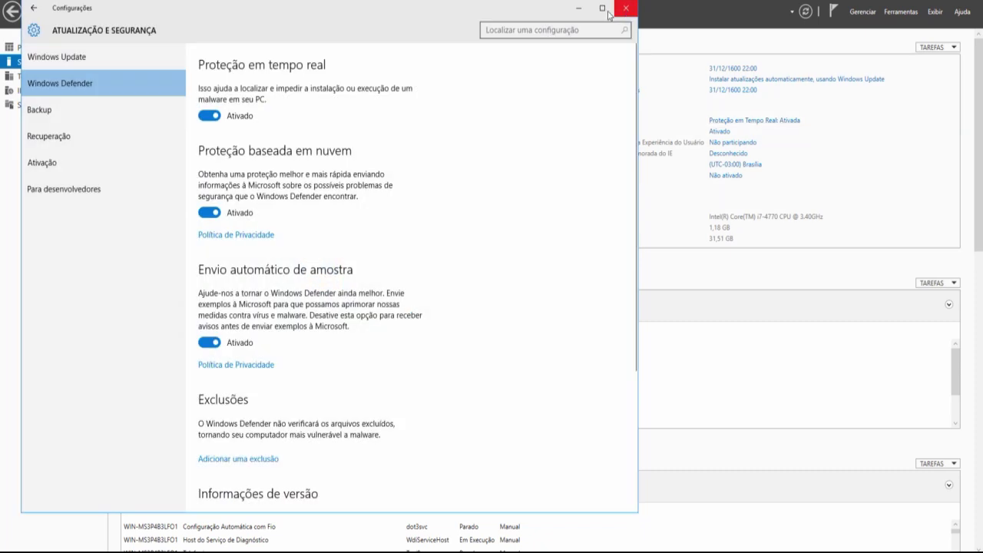
click(625, 9)
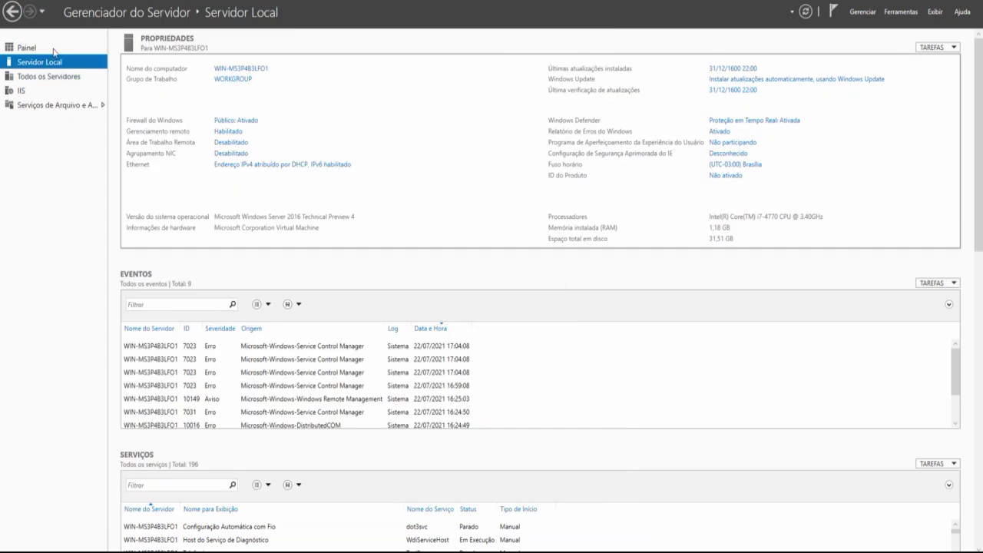
click(12, 12)
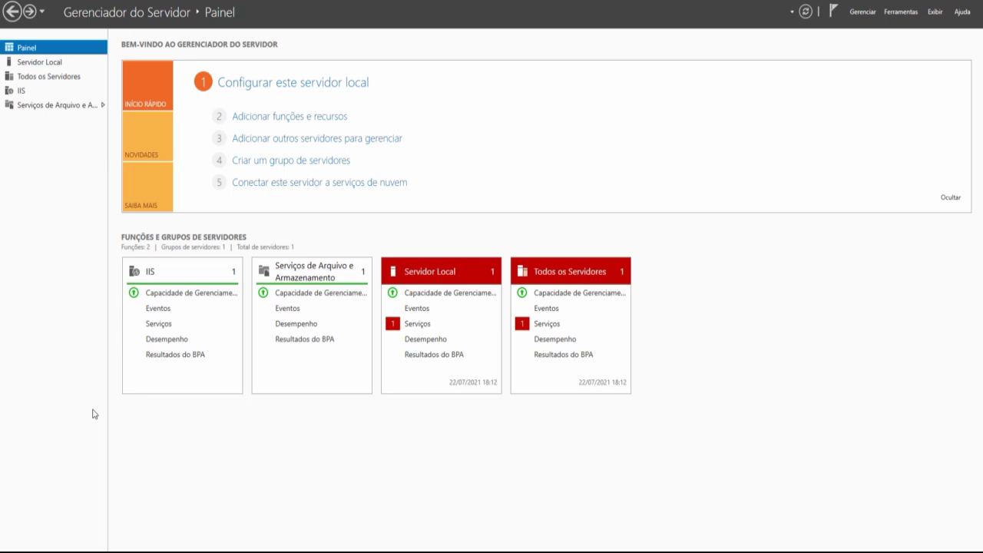
click(261, 91)
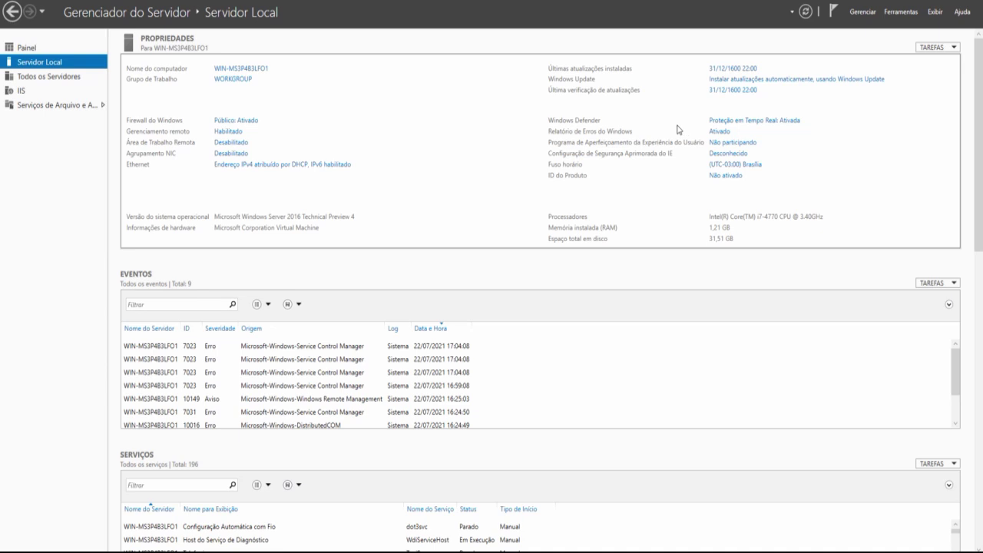
click(12, 12)
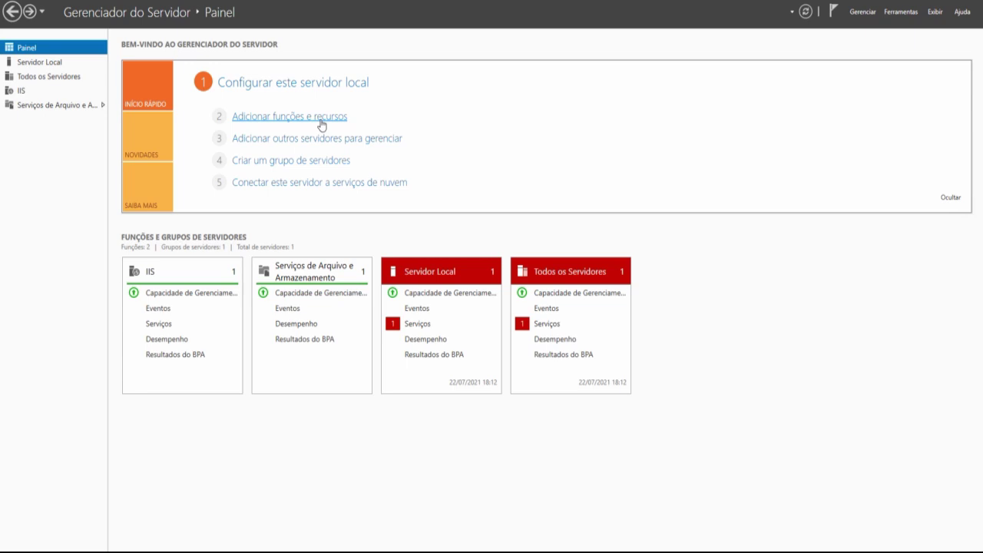
Go through the Add Roles and Features wizard with role-based installation as far as the server roles list, and cancel it.
click(327, 118)
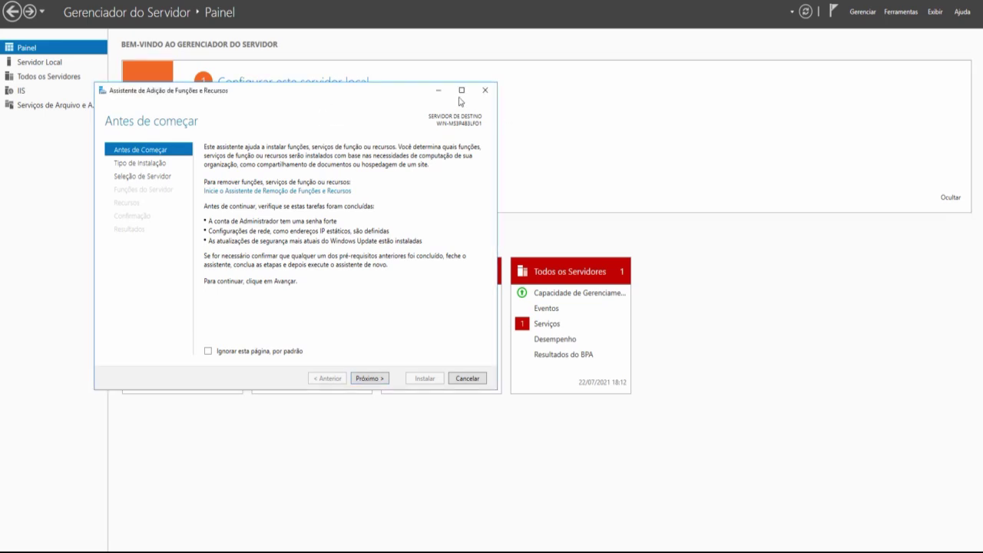
drag(238, 96, 578, 76)
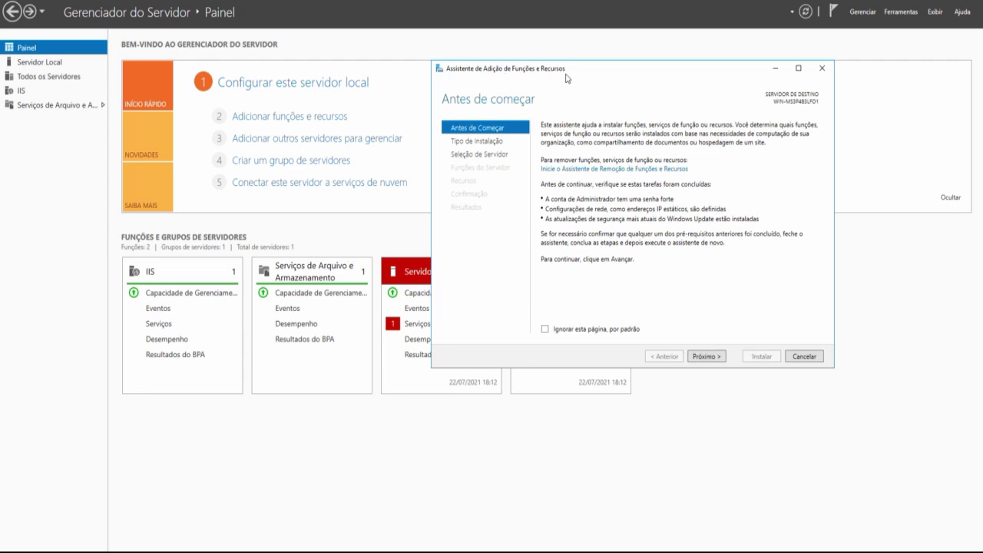
click(704, 358)
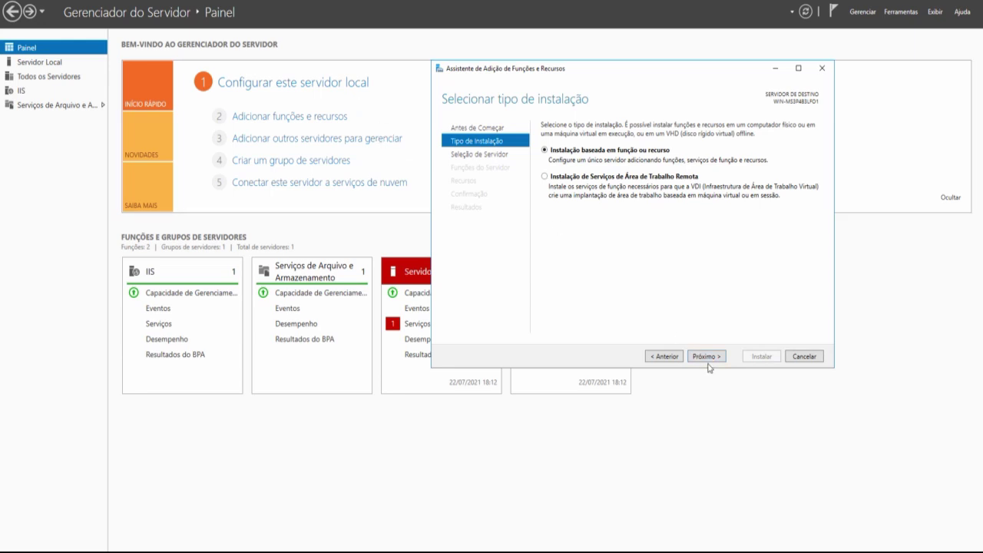
click(714, 361)
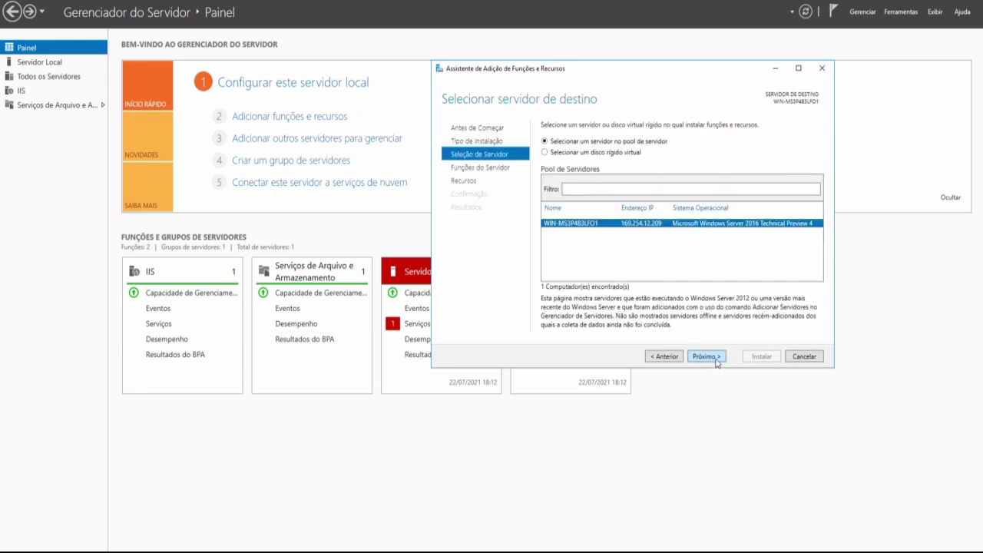
click(715, 358)
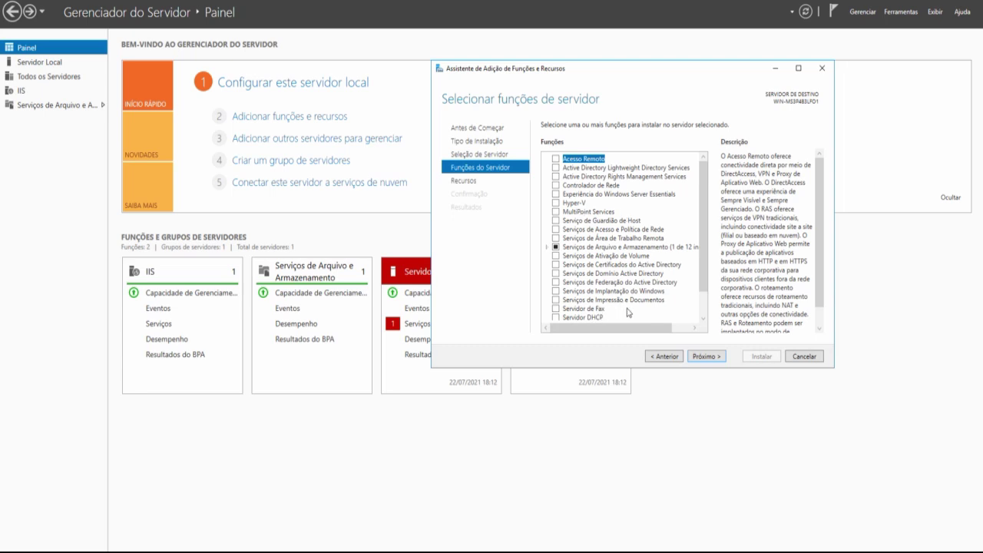
click(804, 358)
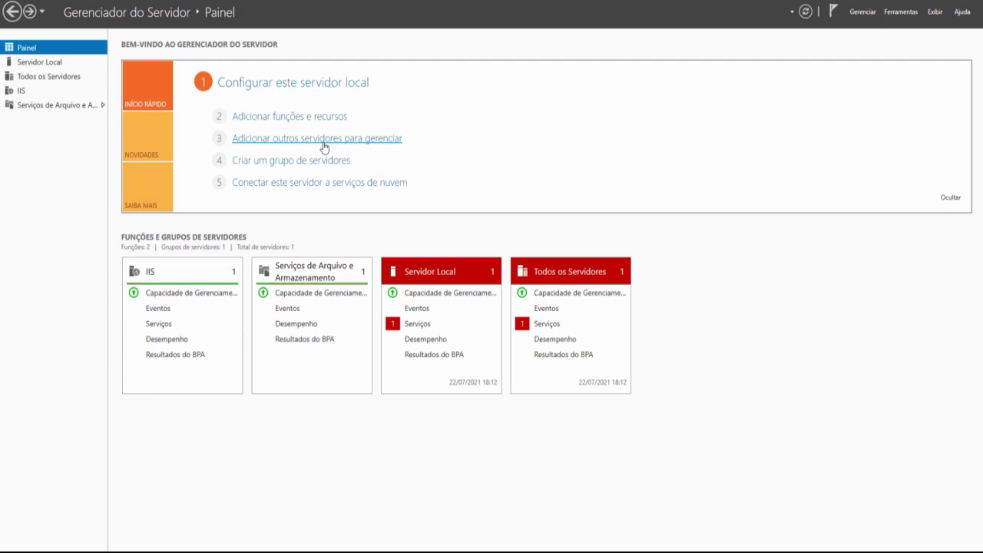
Examine the Active Directory, DNS and import options for adding servers and the server group creation form, cancelling both.
click(357, 142)
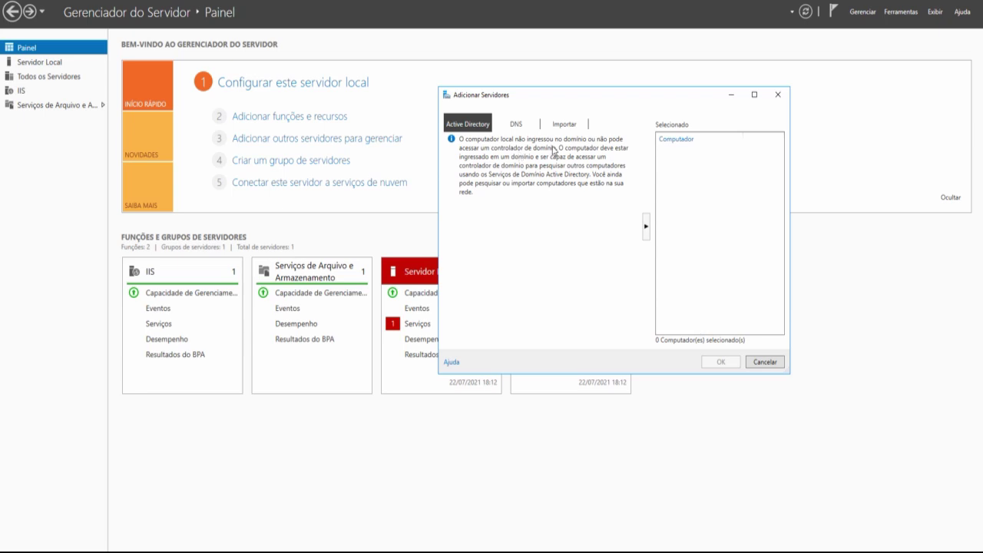
click(516, 125)
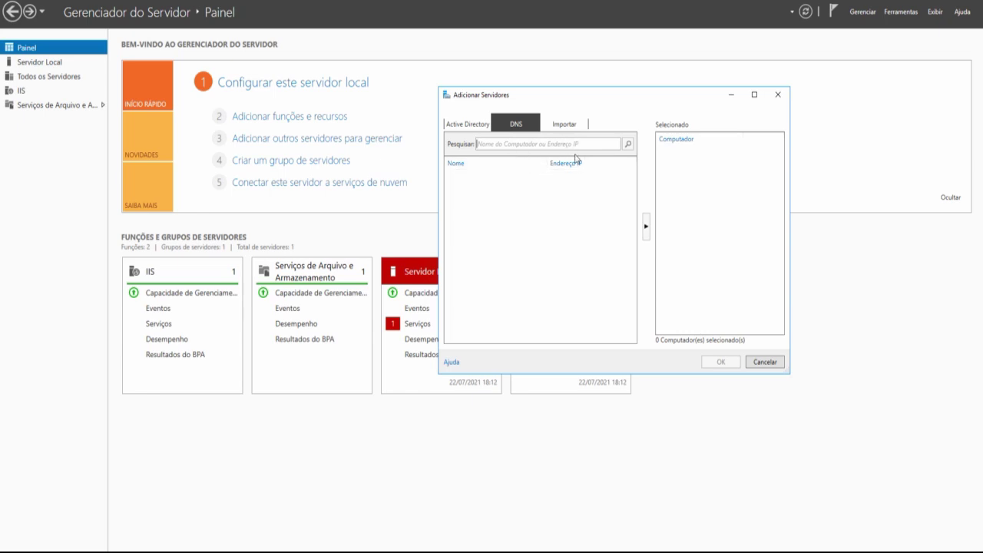
click(567, 126)
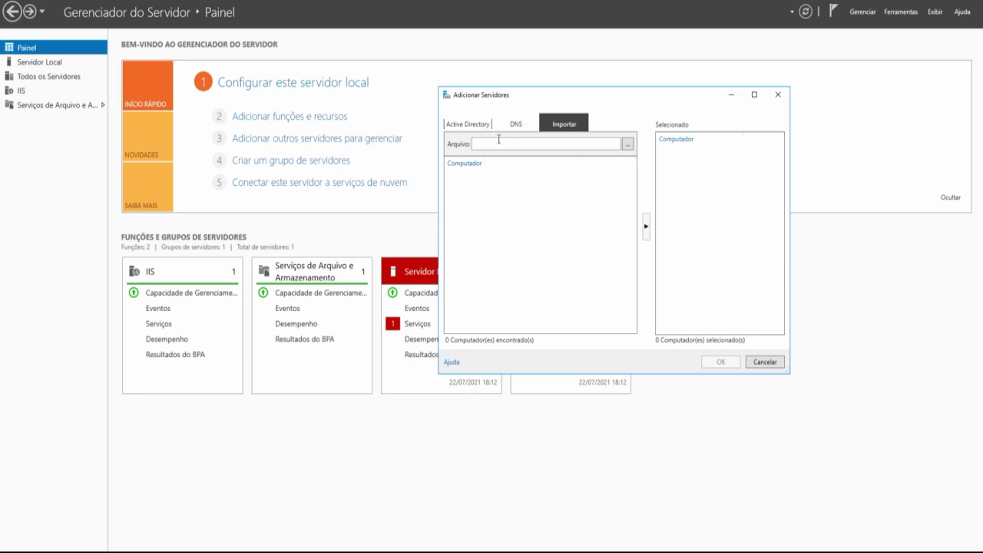
click(764, 361)
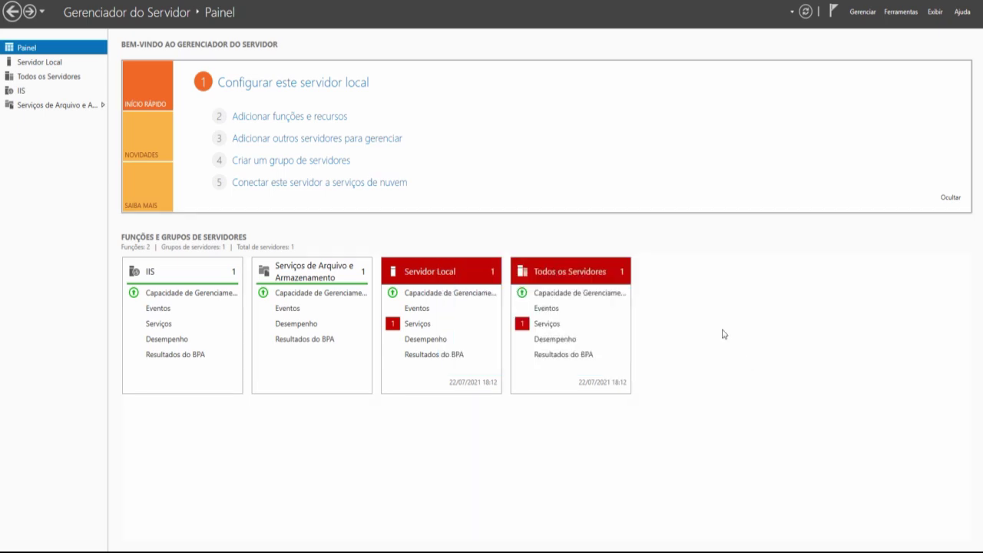
click(311, 164)
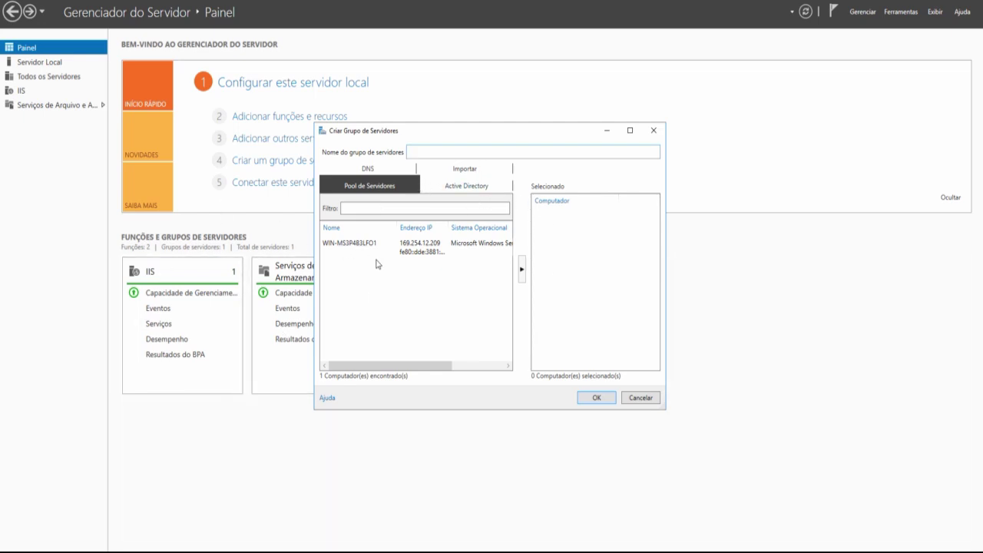
click(643, 398)
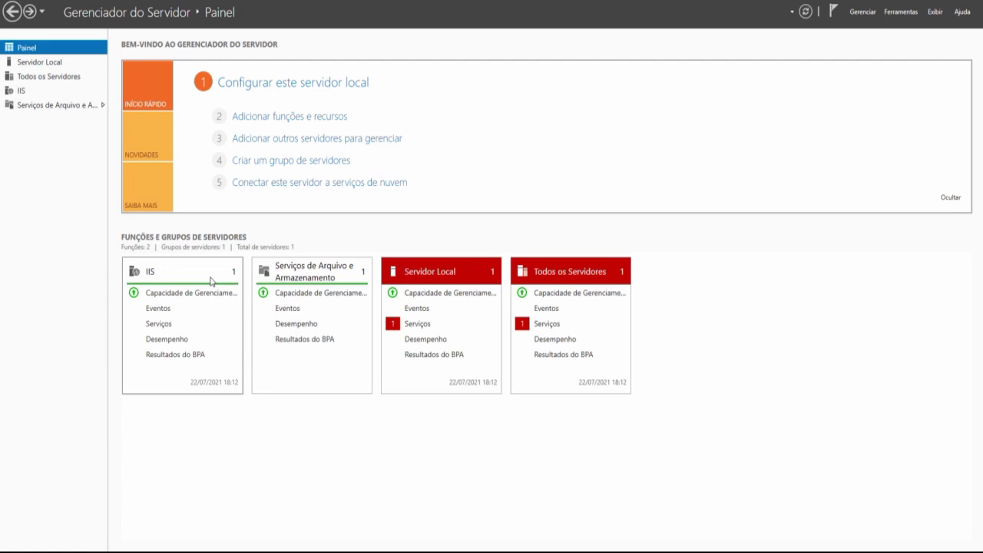
Examine the IIS services details and the local server's manageability details, closing both views.
click(169, 329)
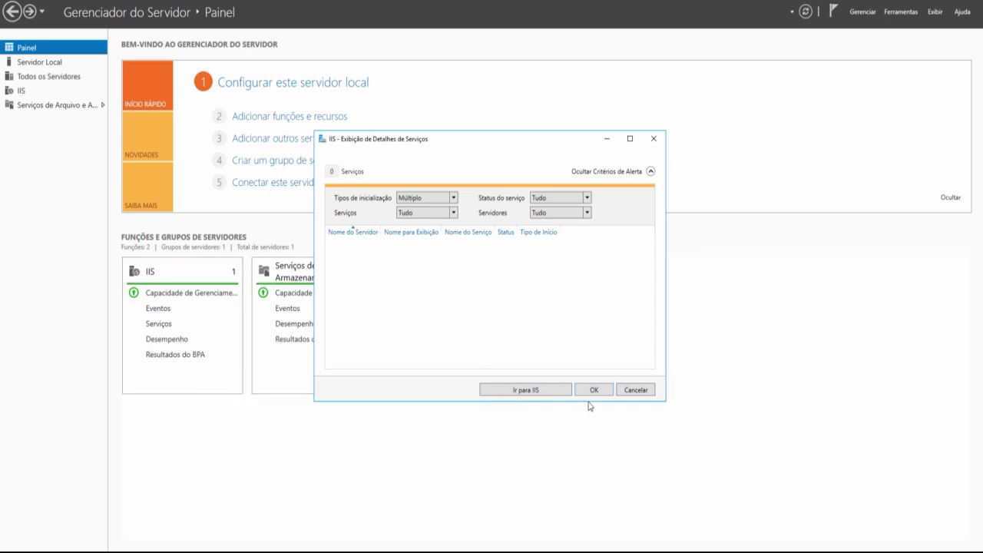
click(653, 139)
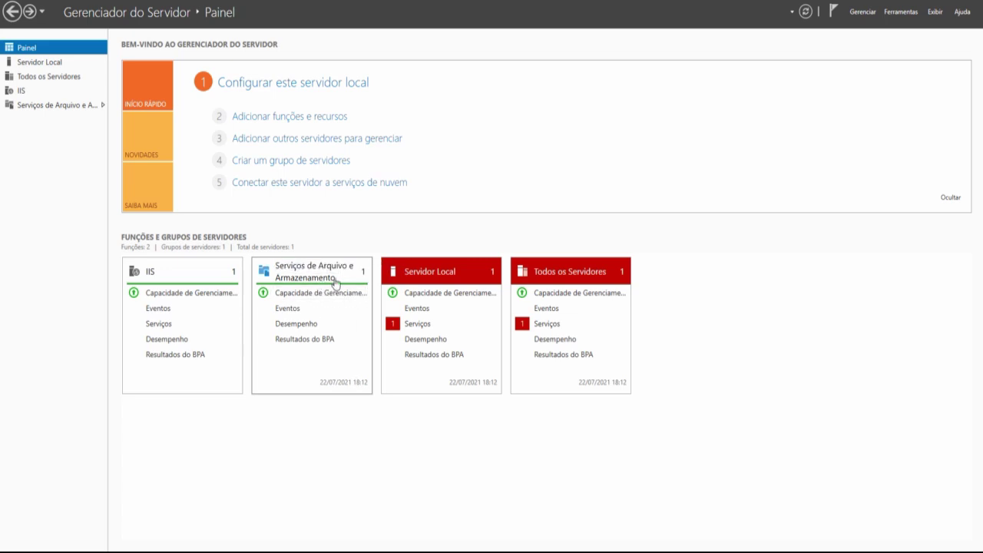
click(443, 295)
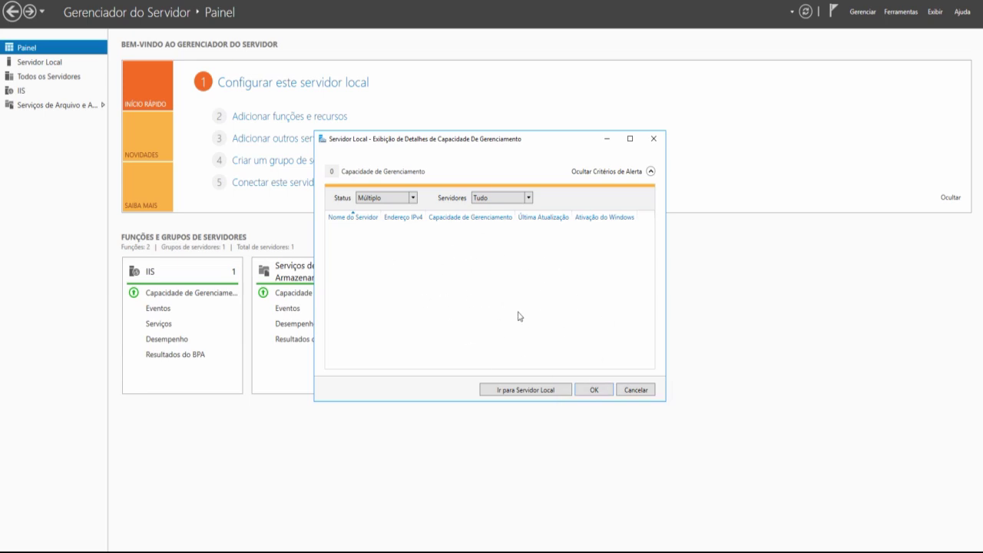
click(647, 389)
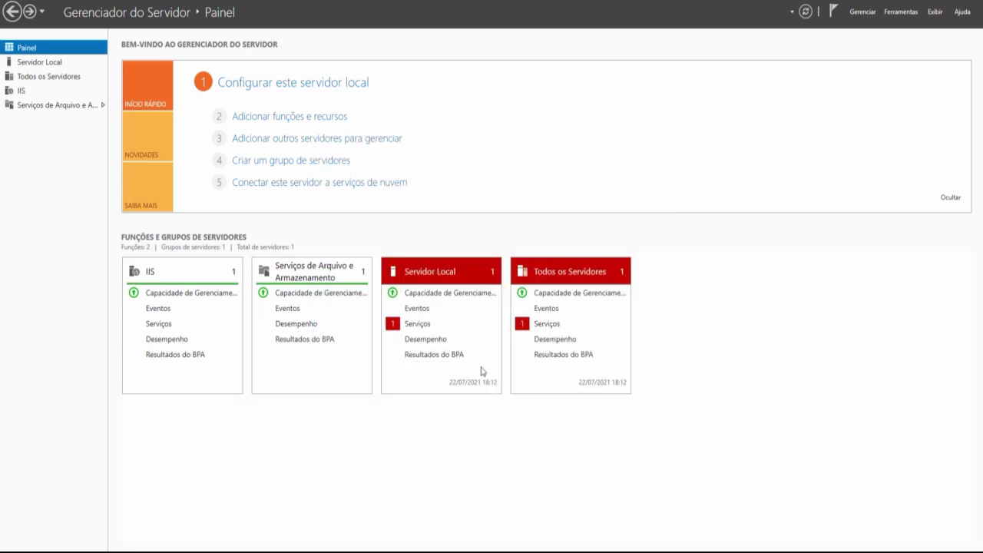
Examine the Proteção de Software and Gerenciador de Mapas Baixados entries in the local server's services details, and close the view.
click(415, 326)
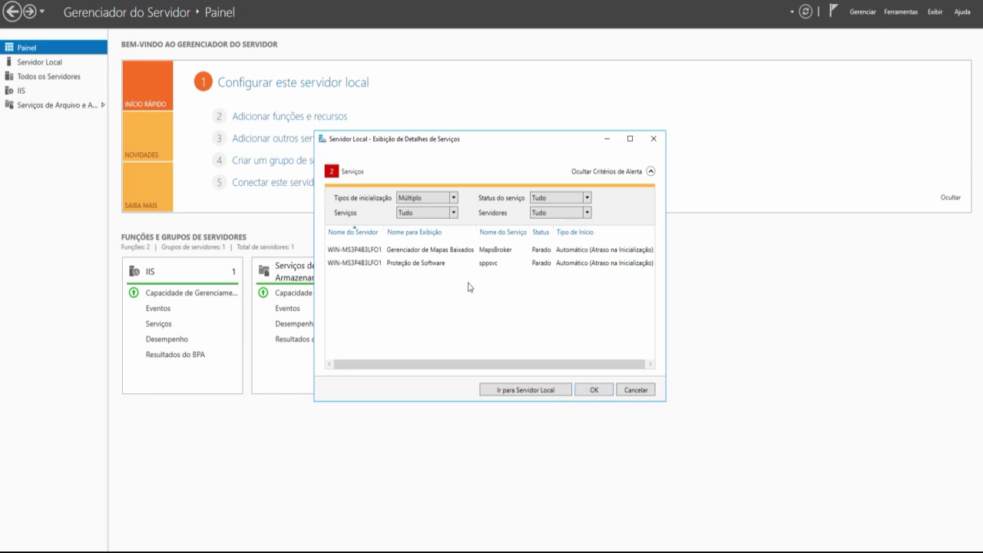
click(435, 264)
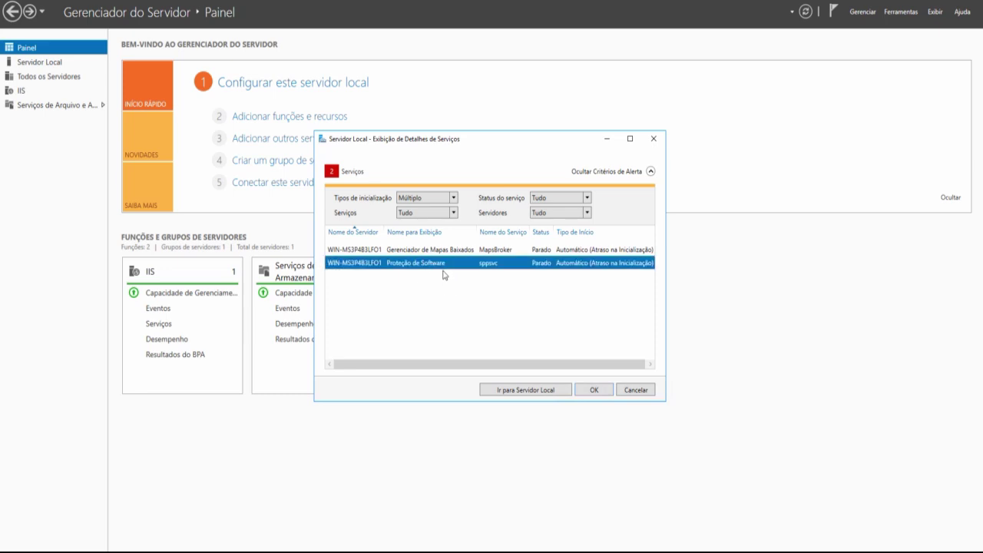
click(447, 255)
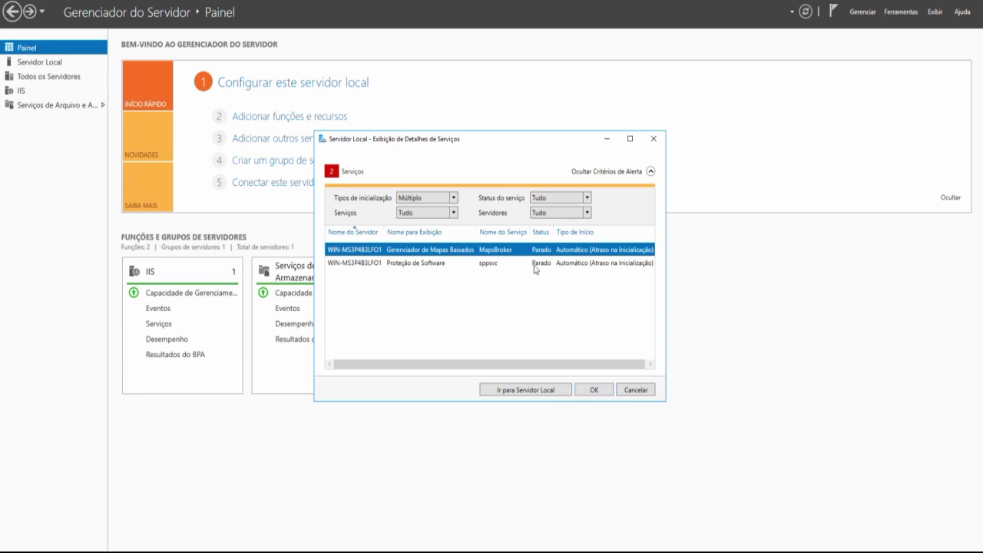
click(636, 391)
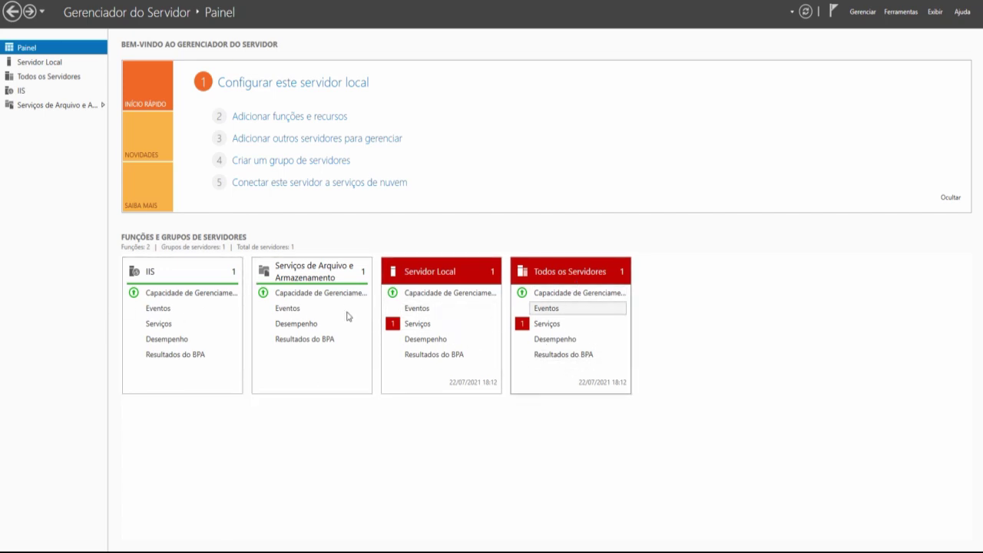
Start the Add Roles and Features wizard with role-based installation and advance to the server roles list.
click(900, 12)
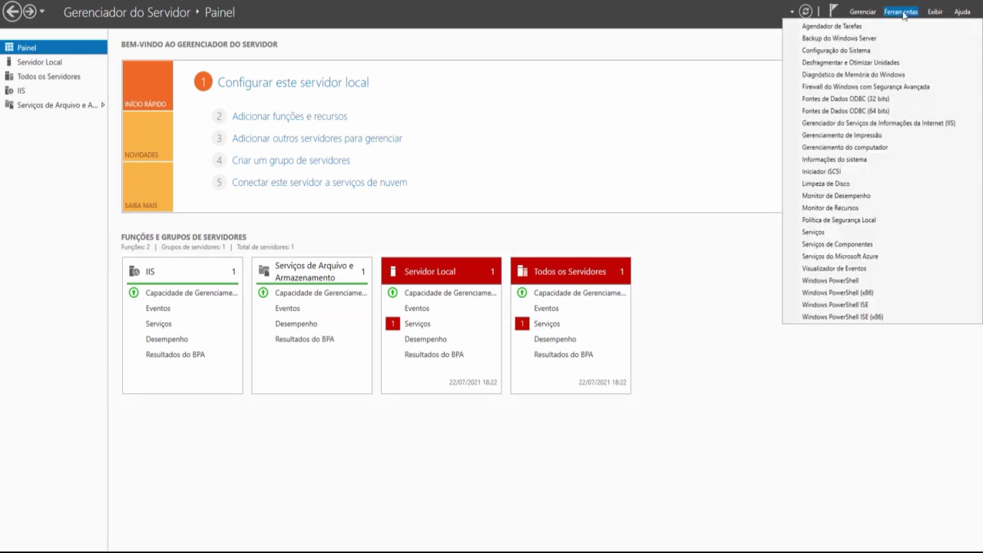
click(862, 11)
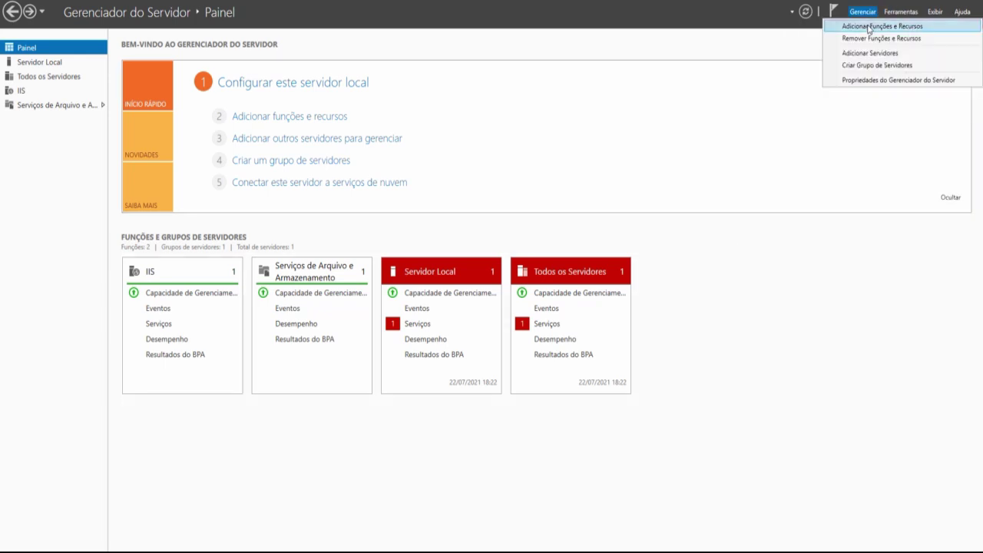
click(860, 27)
click(323, 322)
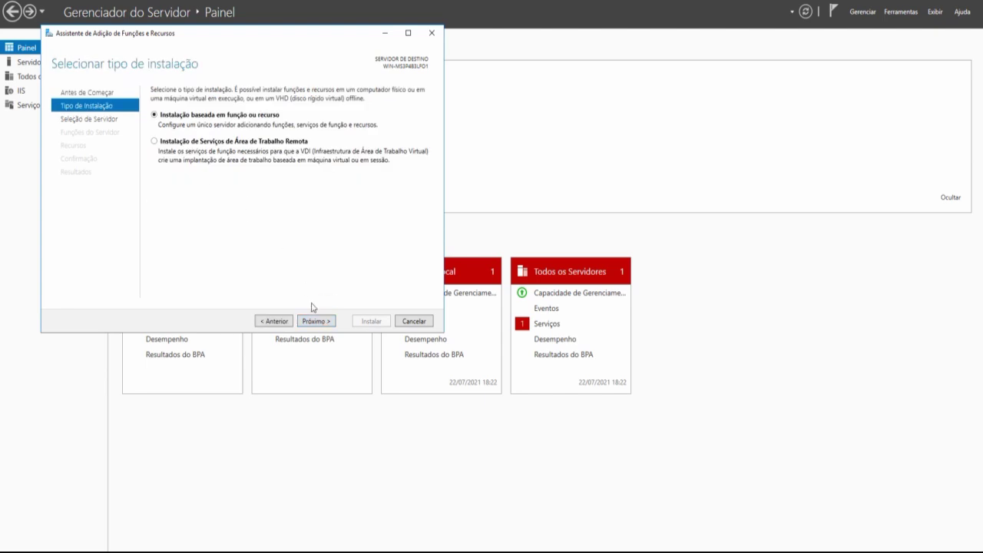
click(320, 321)
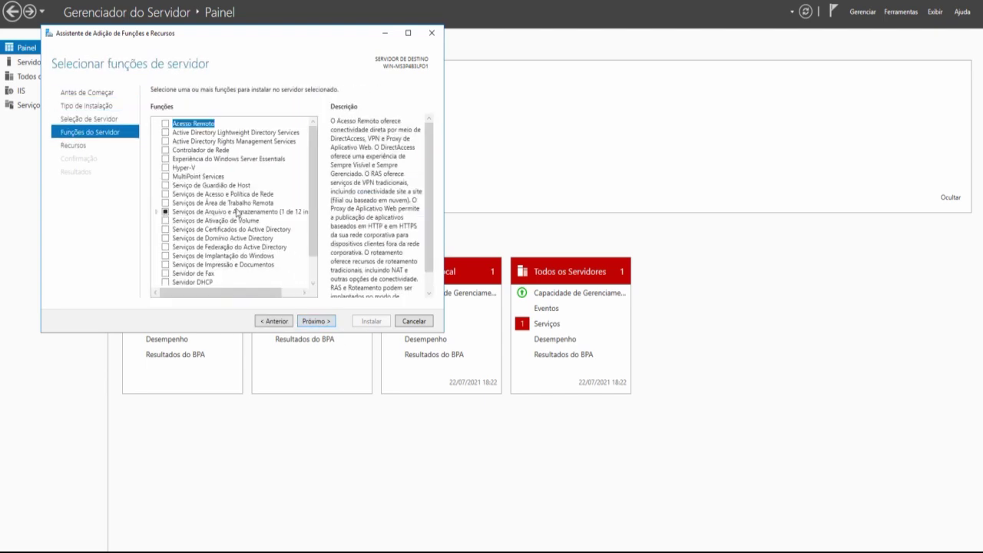
Try to add the Hyper-V role together with its required management tools.
click(170, 173)
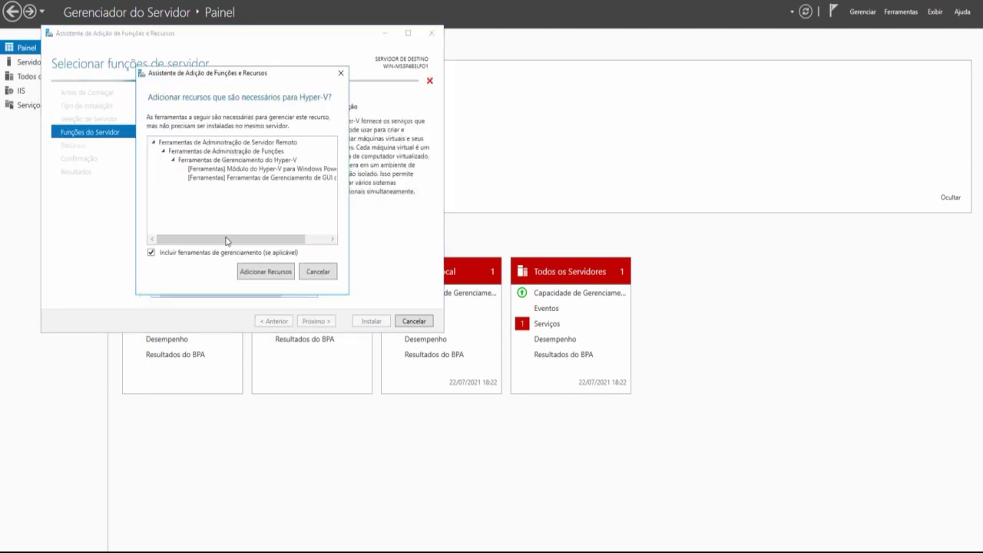
click(259, 272)
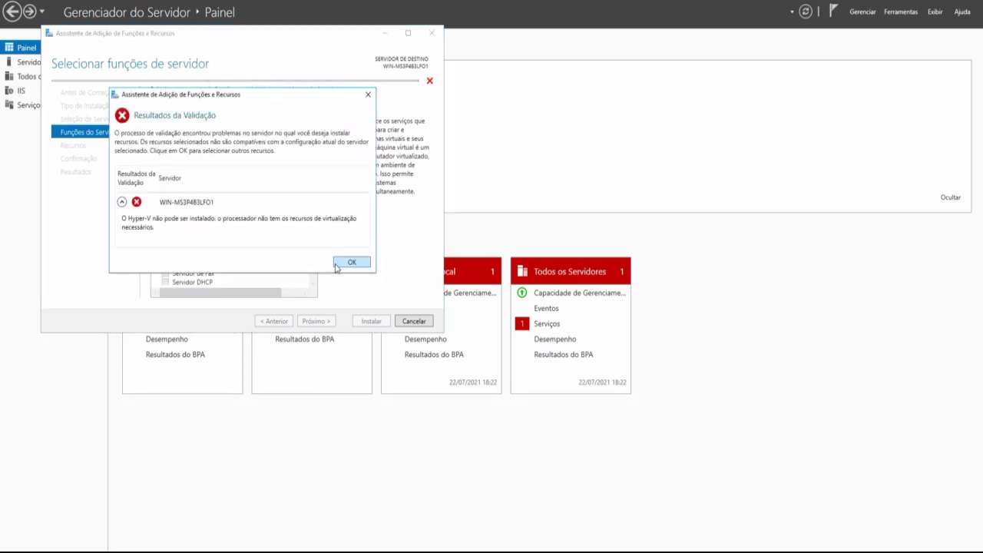
click(343, 263)
Continue from the server roles to the features list, select Backup do Windows Server and install it.
scroll(190, 201, down, 1)
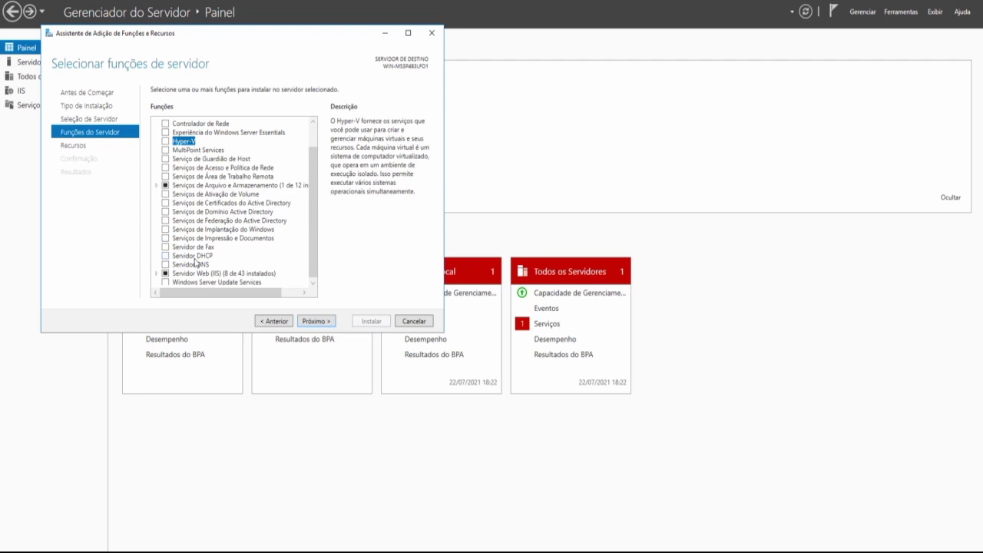
click(203, 239)
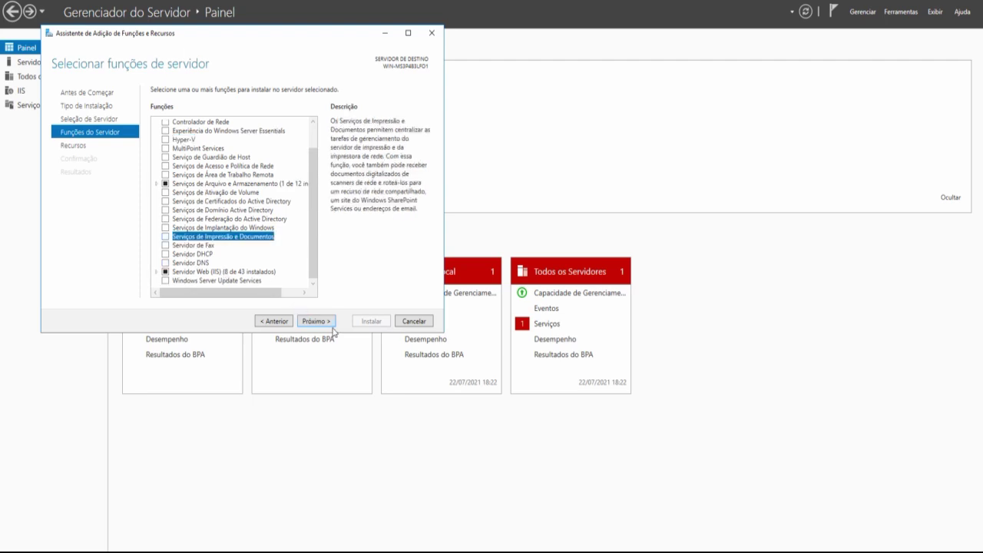
click(328, 324)
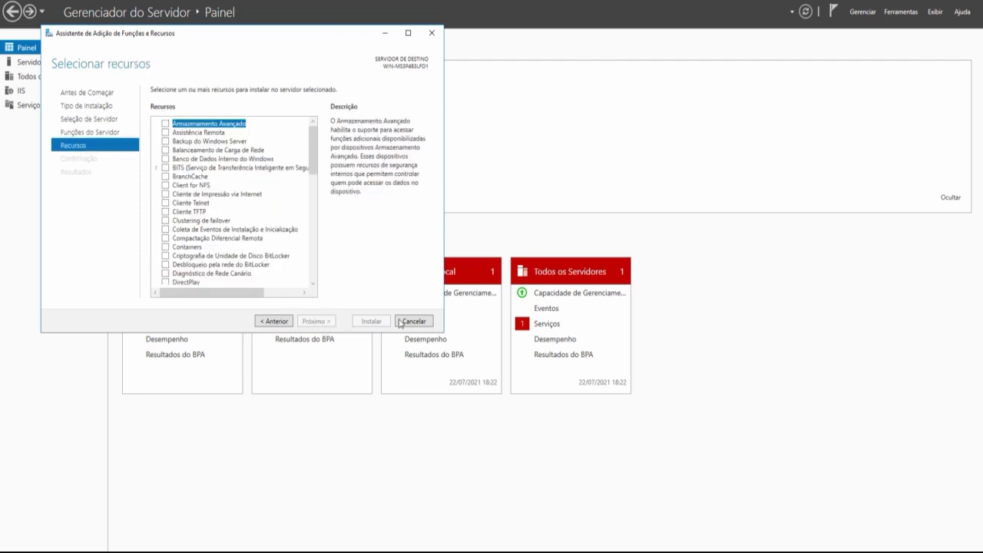
scroll(229, 254, down, 3)
scroll(192, 215, up, 3)
click(166, 142)
click(331, 321)
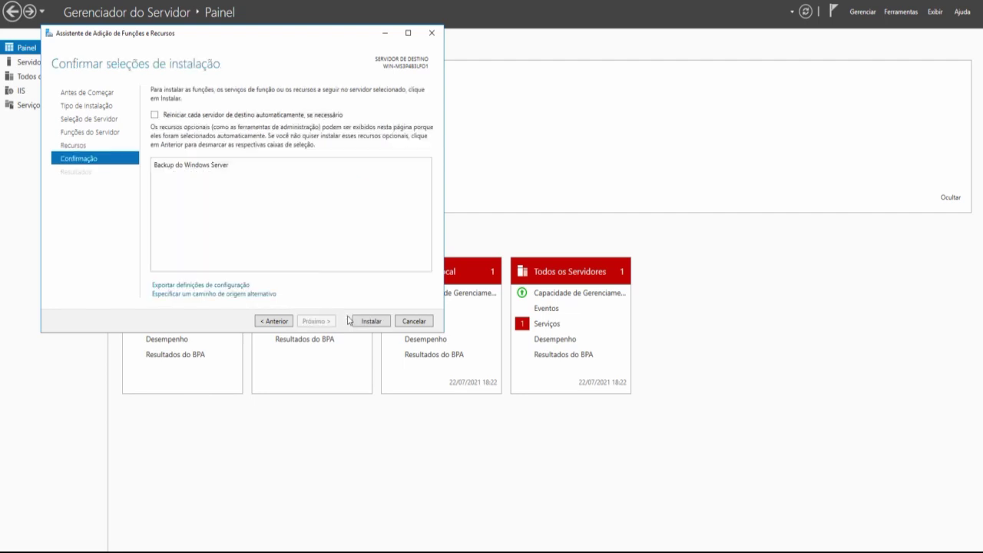
click(371, 321)
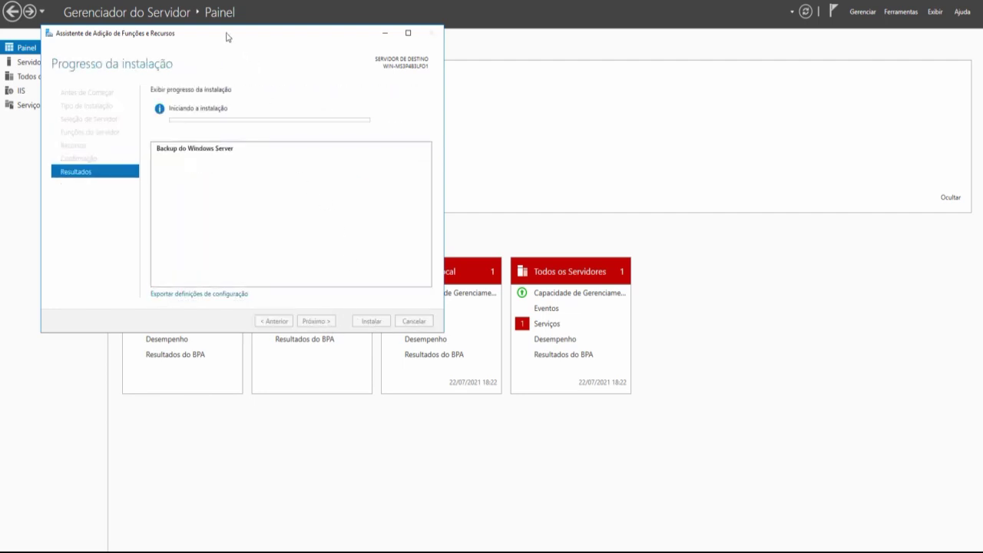
Move the installation progress window clear of the dashboard tiles and check the feature installation's progress in the notifications.
drag(226, 36, 681, 31)
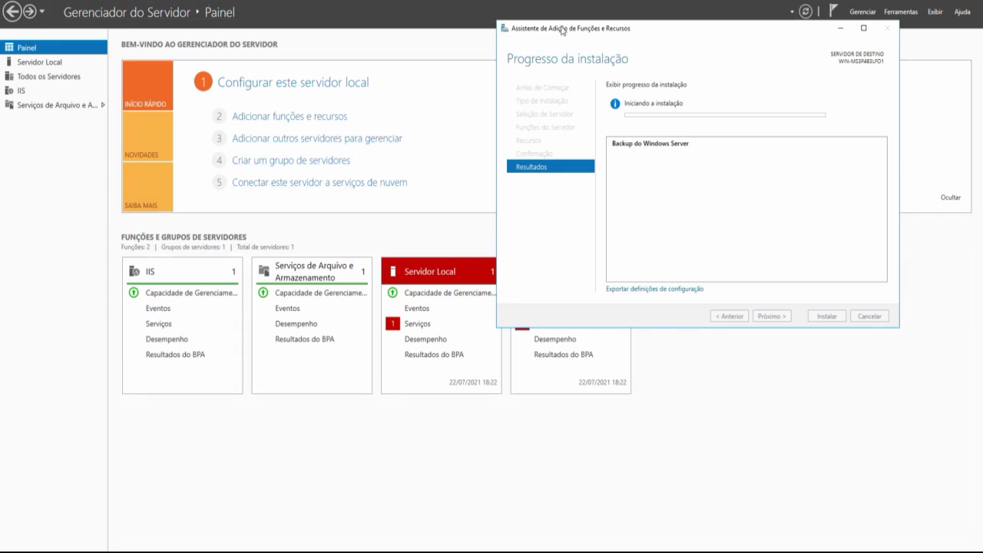
drag(559, 29, 539, 364)
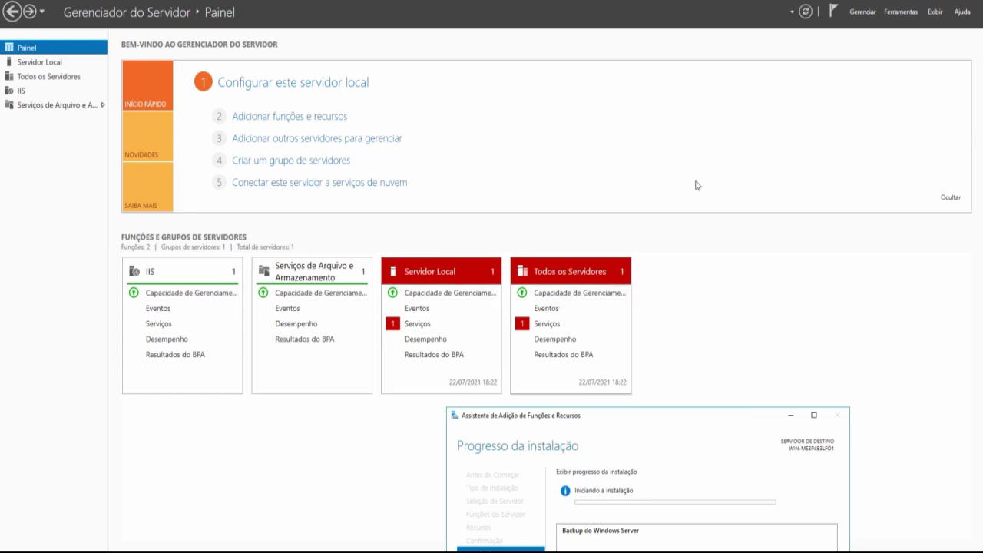
click(834, 10)
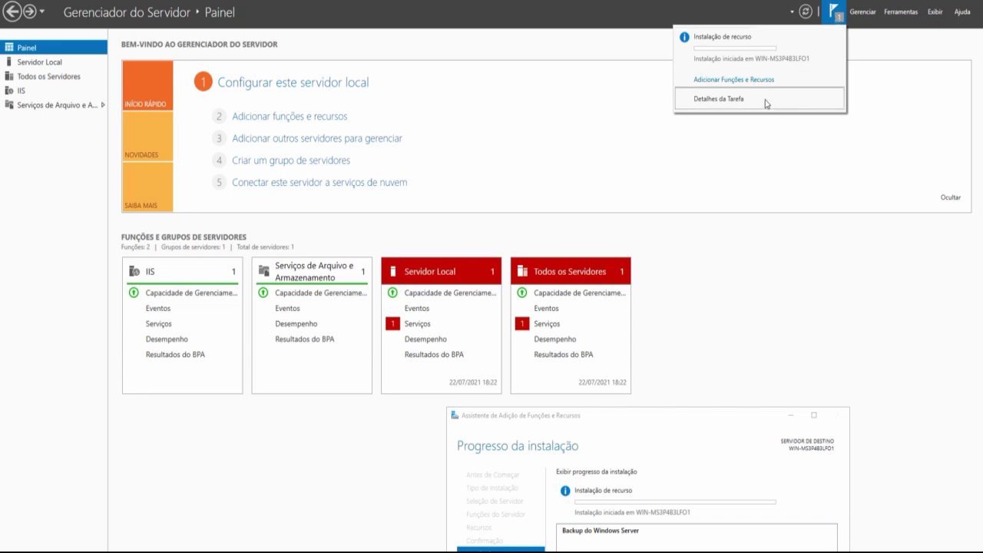
mouse_move(754, 50)
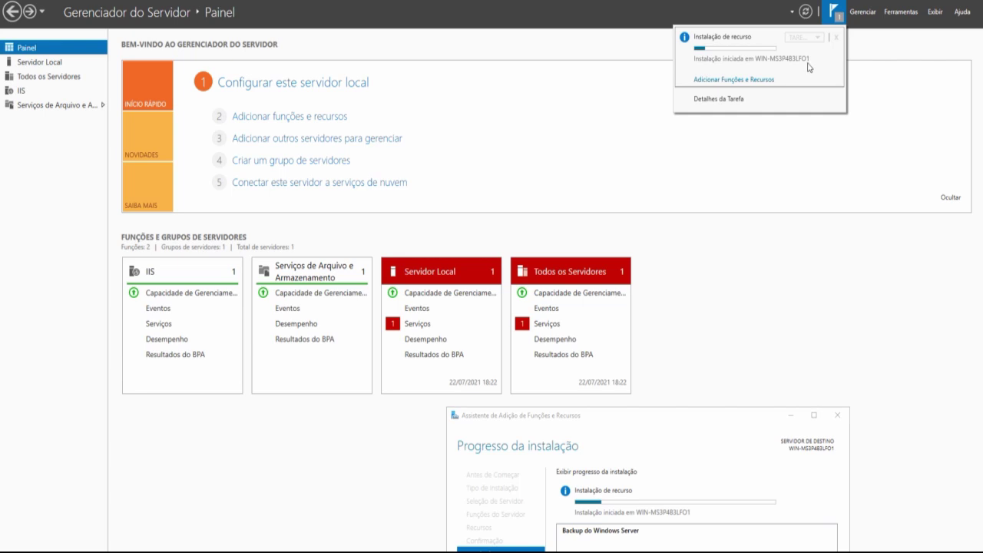
click(779, 112)
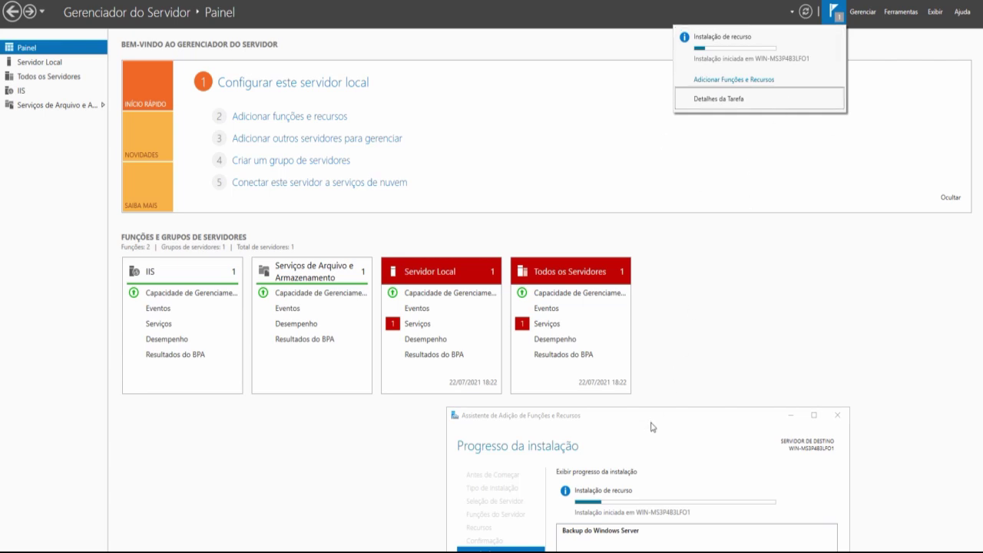
click(834, 13)
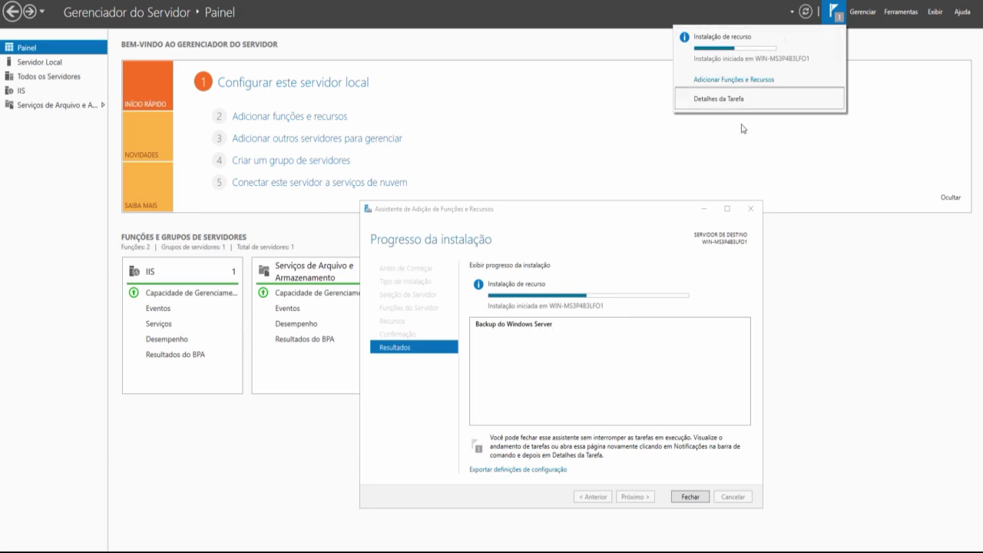
Go through a second Add Roles and Features wizard as far as the destination server selection, and cancel it.
click(873, 17)
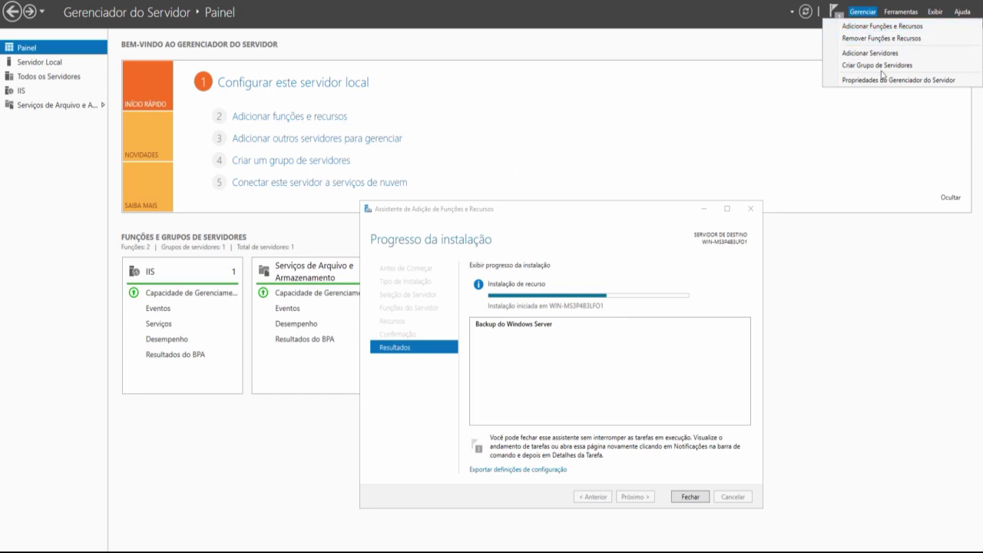
click(951, 29)
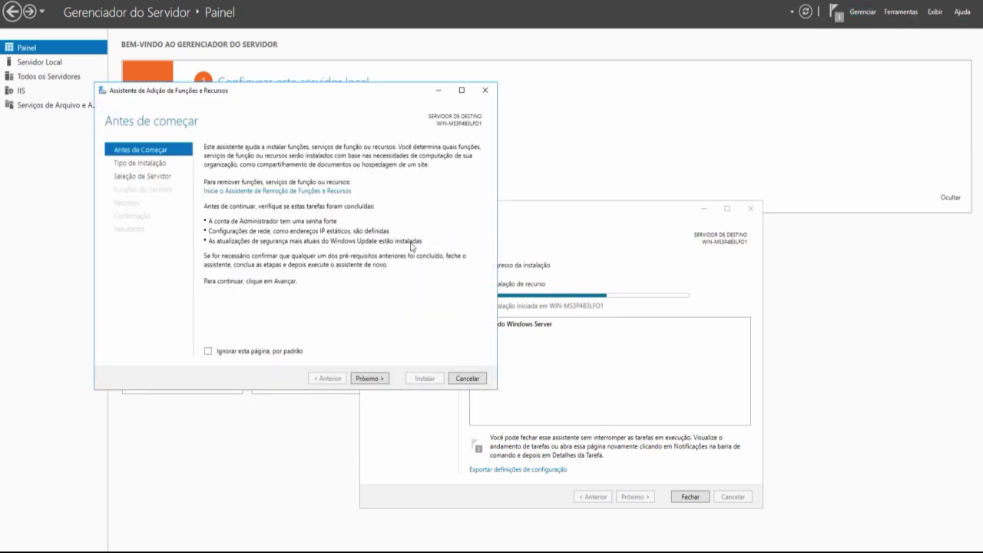
click(376, 380)
click(380, 382)
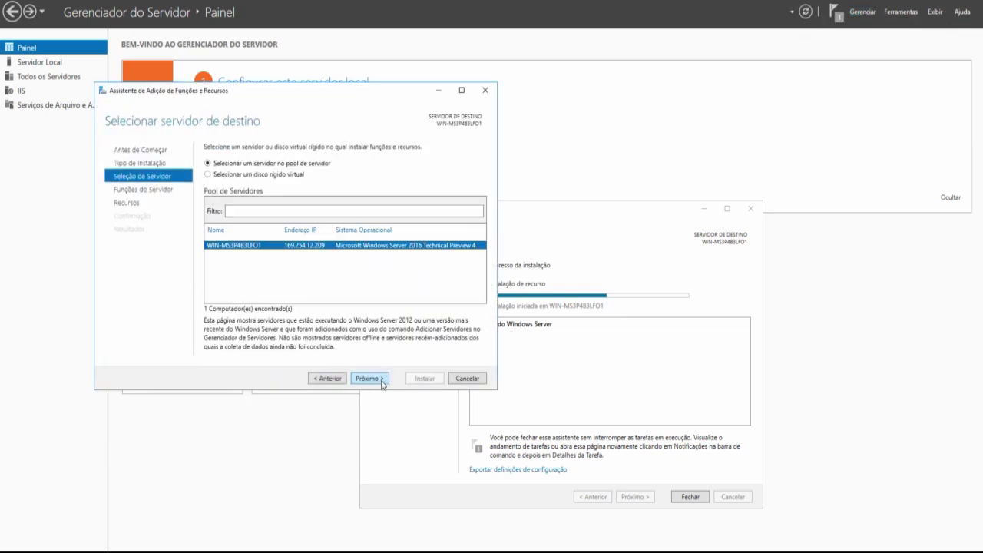
click(375, 378)
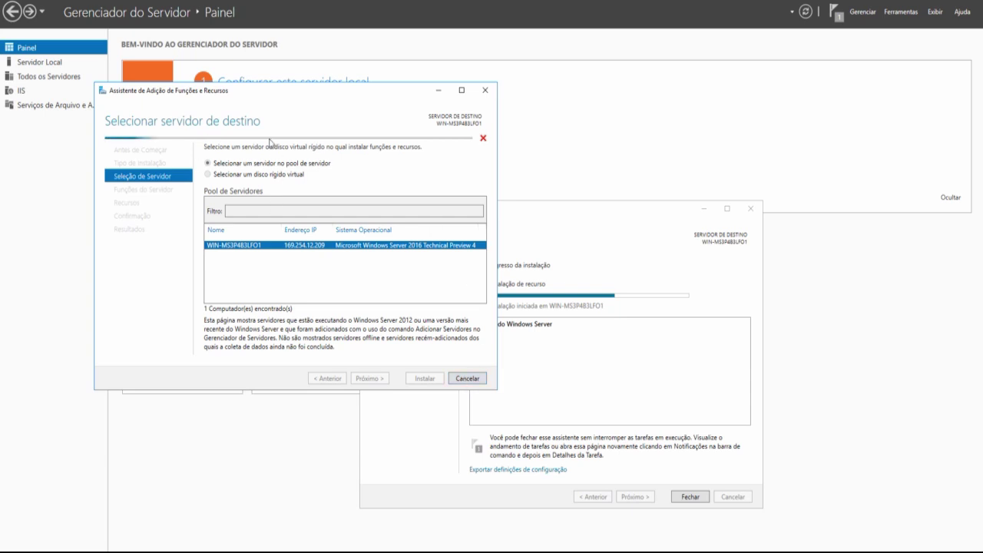
click(472, 378)
Examine the list of administrative tools and the server management options.
click(900, 12)
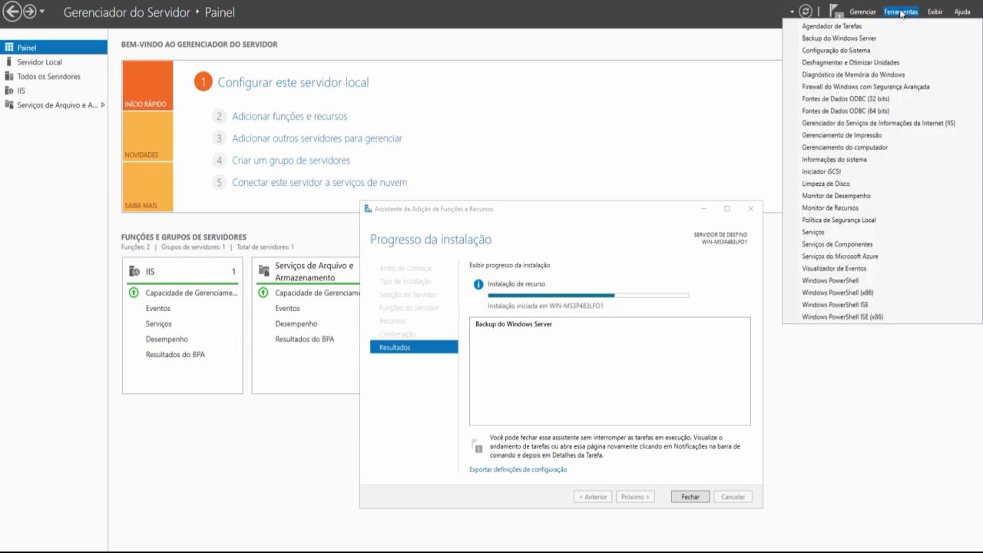
mouse_move(872, 13)
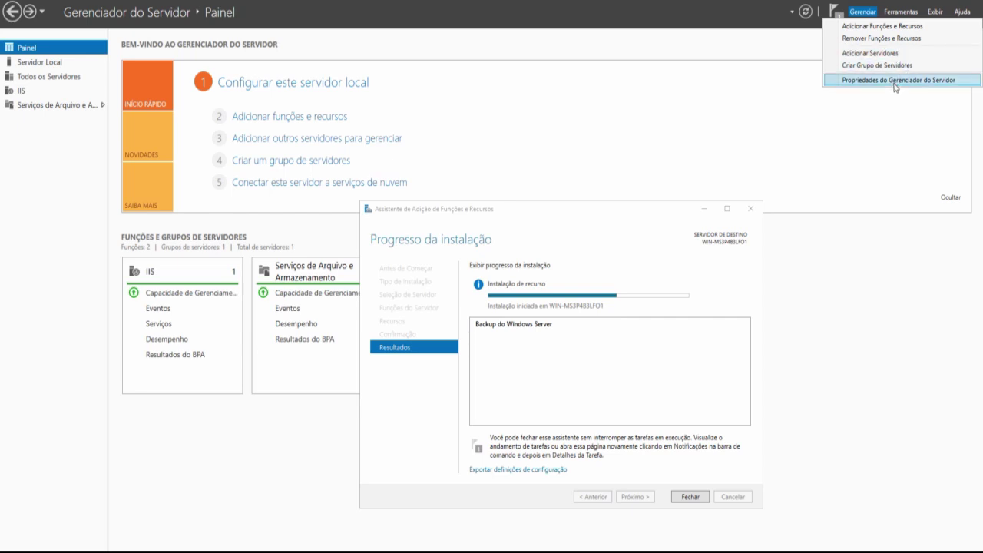
click(904, 12)
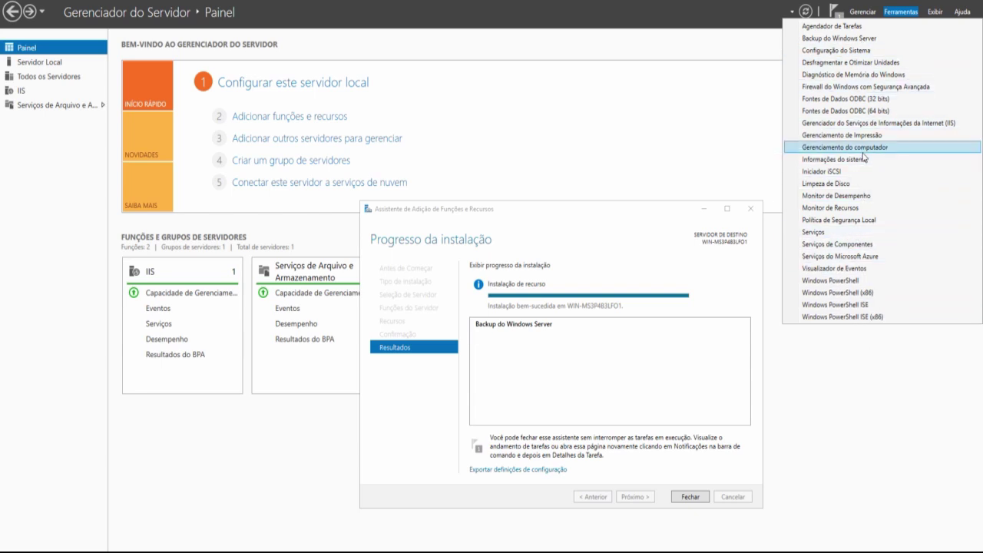
Try the dashboard at 75% zoom, and set its zoom level to 150%.
click(934, 12)
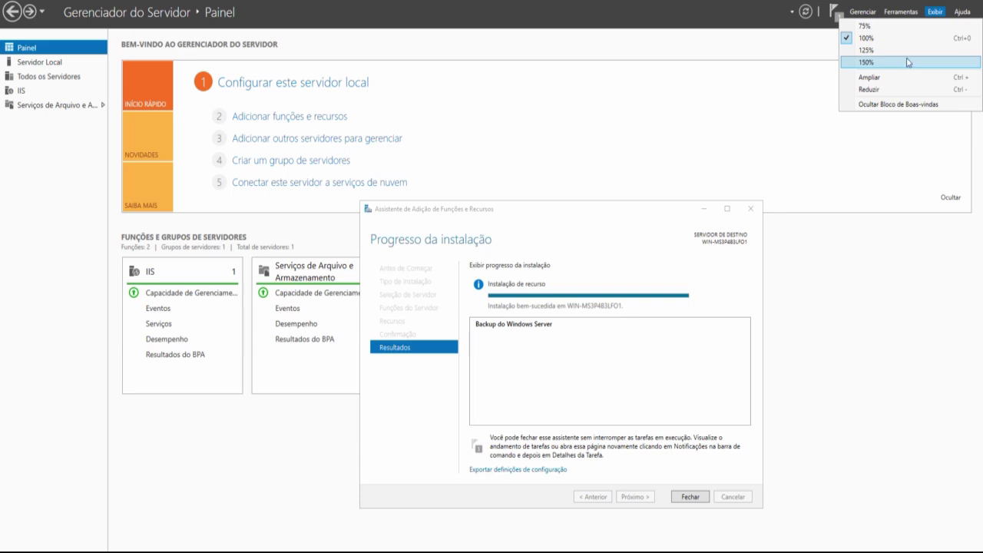
click(886, 29)
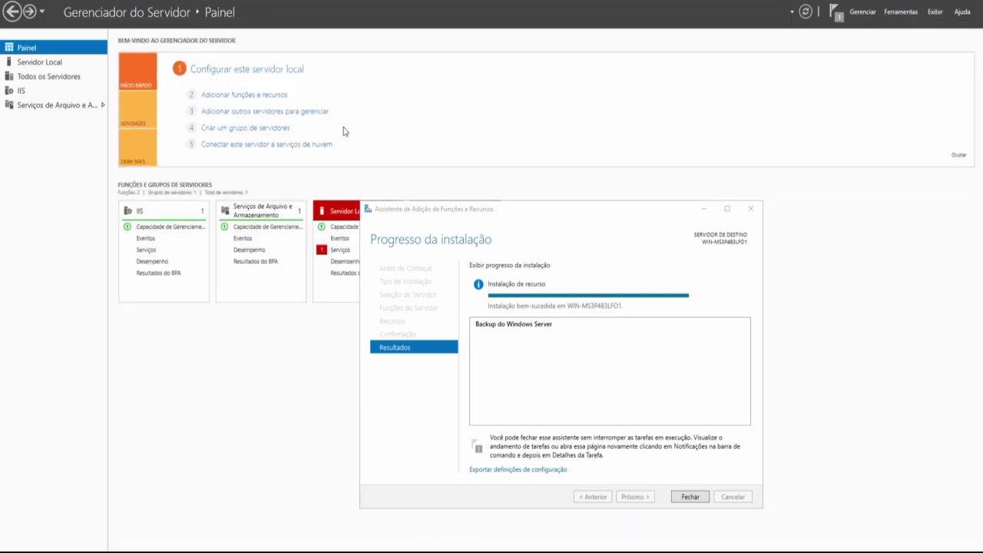
click(935, 17)
click(912, 66)
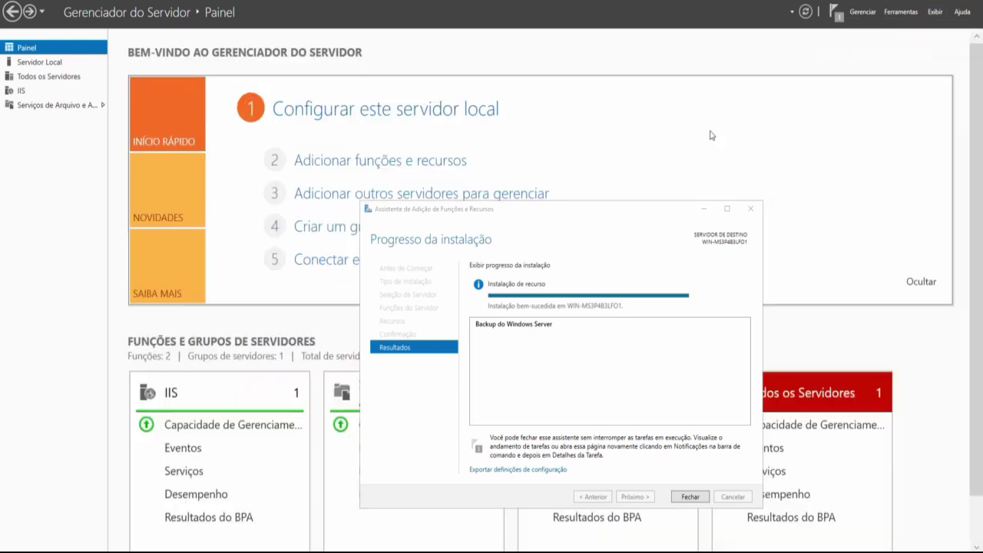
Set the dashboard's zoom level to 100%, and check the available display options.
click(900, 11)
click(936, 13)
click(926, 38)
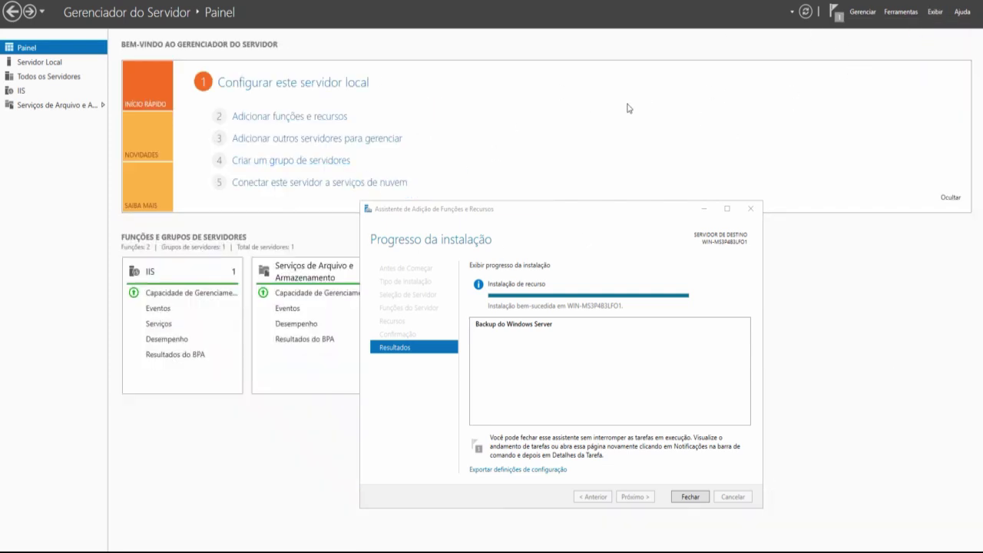
click(936, 12)
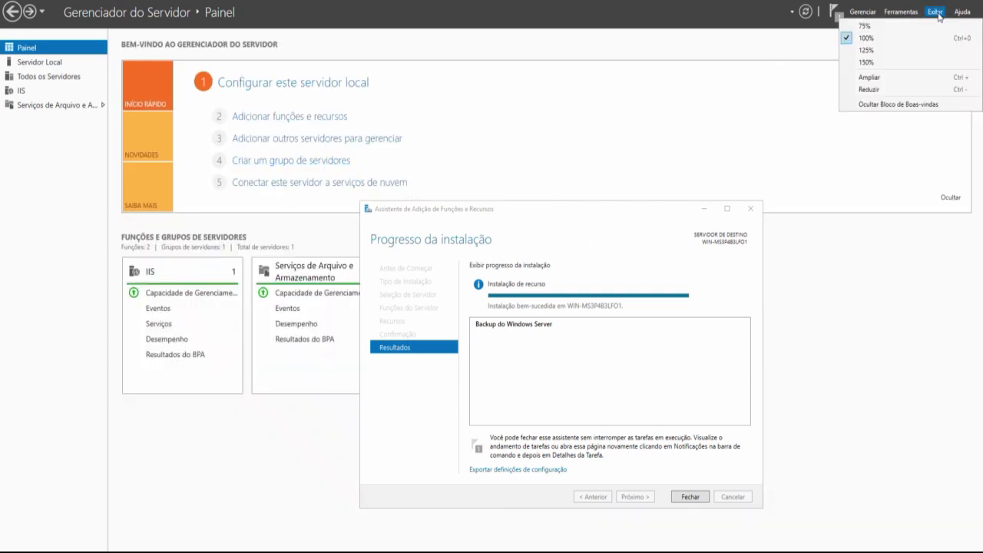
Look through the help resources, view the Server Manager version information, and close it.
click(961, 12)
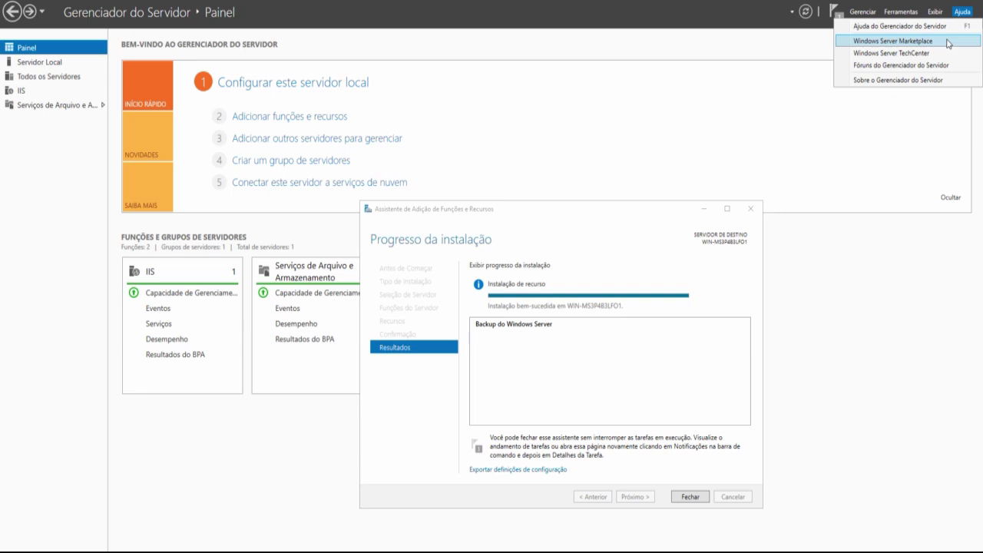
click(926, 85)
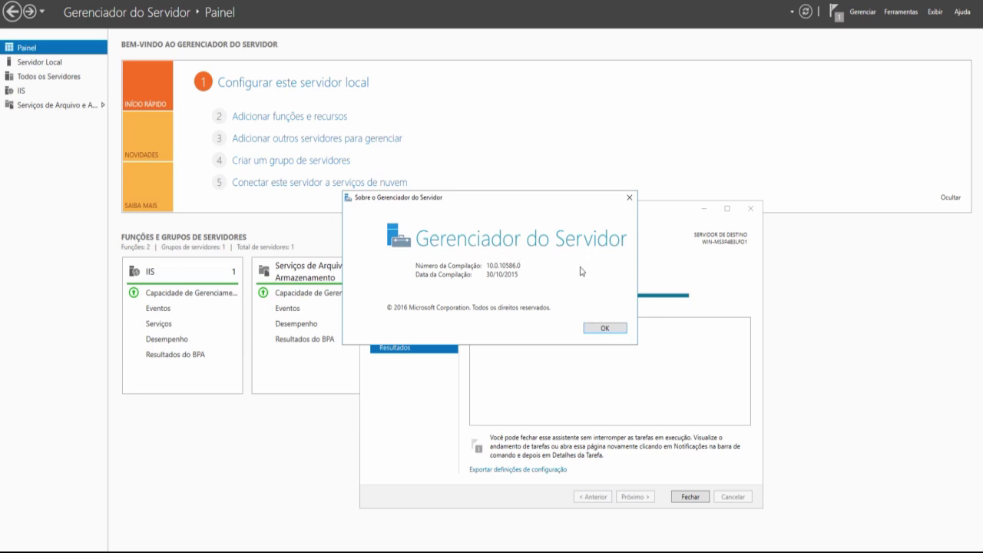
click(605, 328)
Try to open the Server Manager forums from the help resources, and dismiss the resulting message.
click(961, 12)
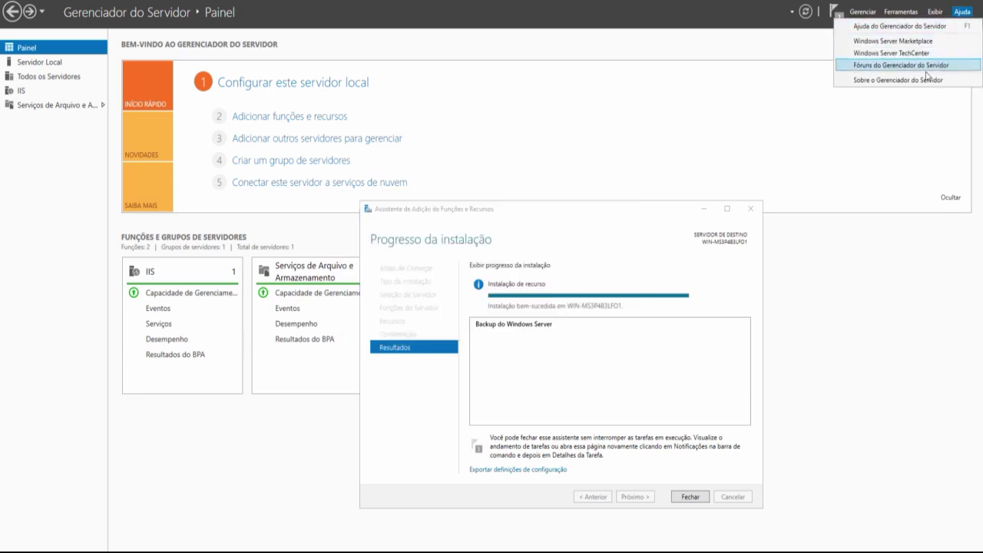
click(913, 67)
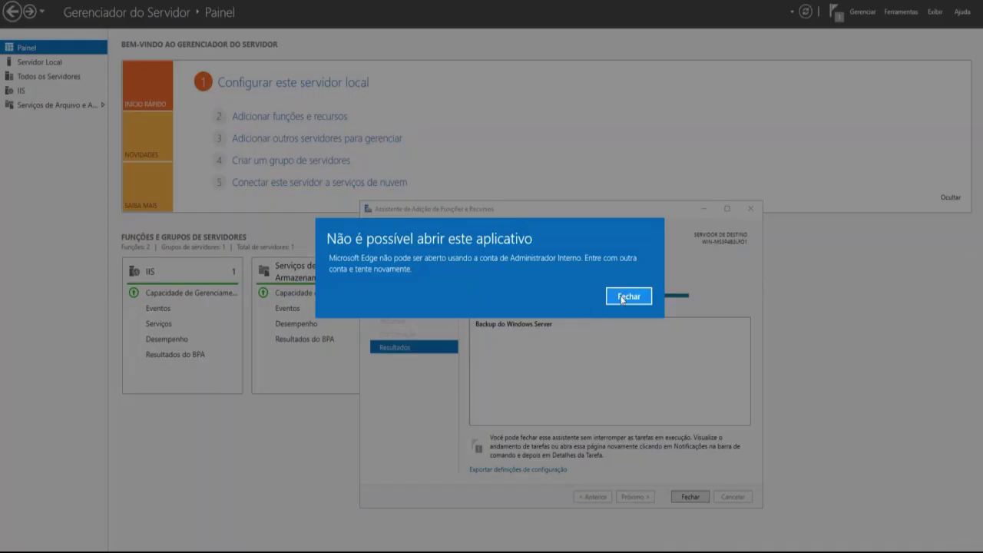
click(628, 296)
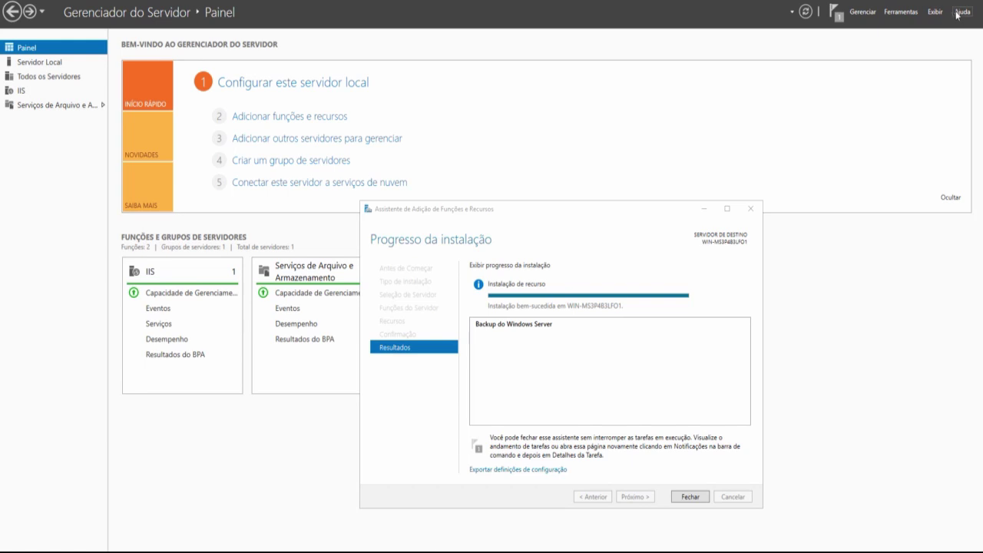
click(568, 282)
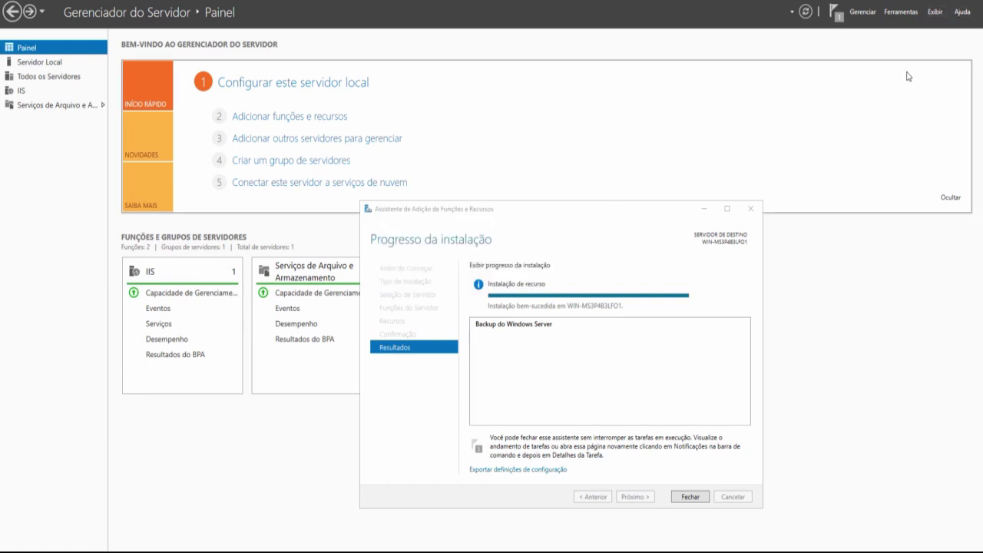
Review the help resources again, and move the installation progress window below the role and server group tiles.
click(934, 12)
mouse_move(956, 13)
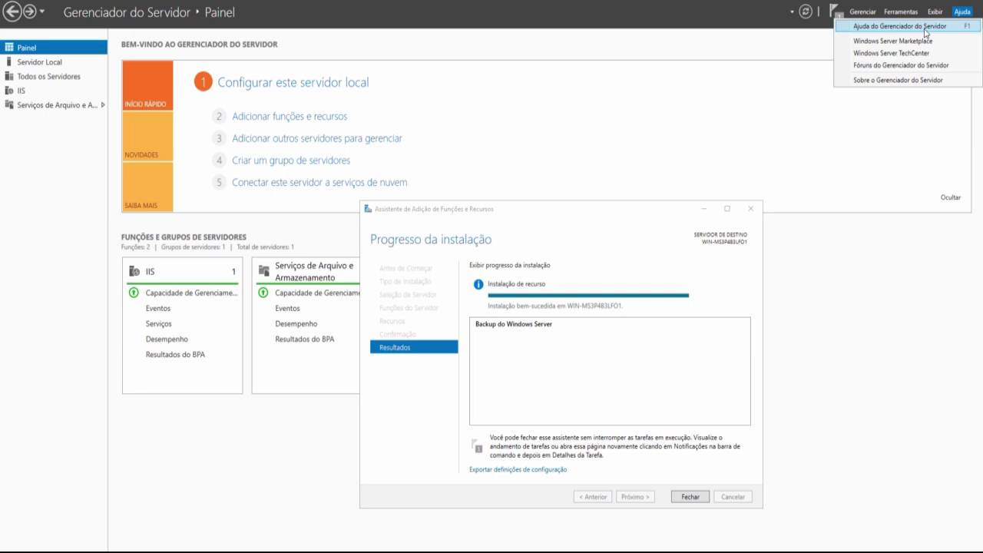
click(506, 120)
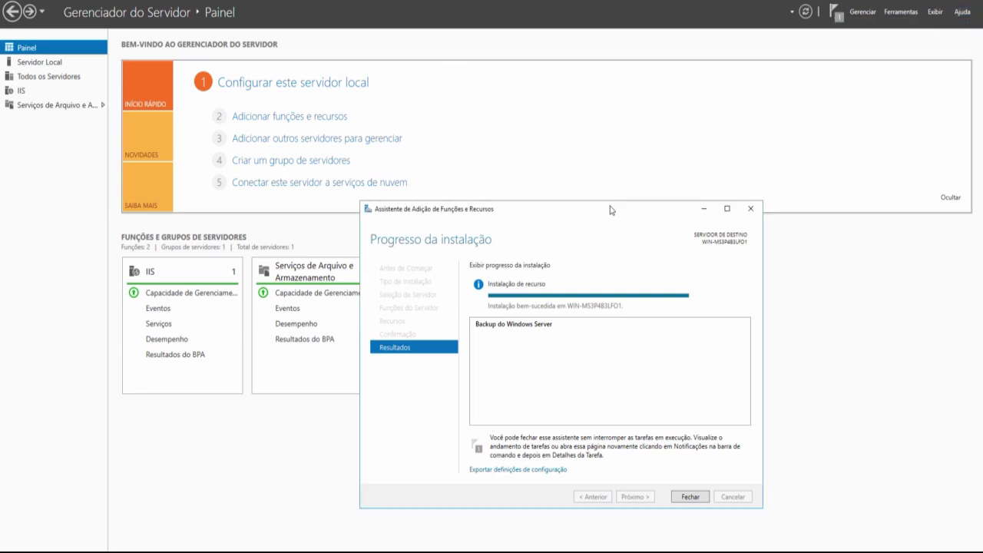
drag(609, 211, 498, 470)
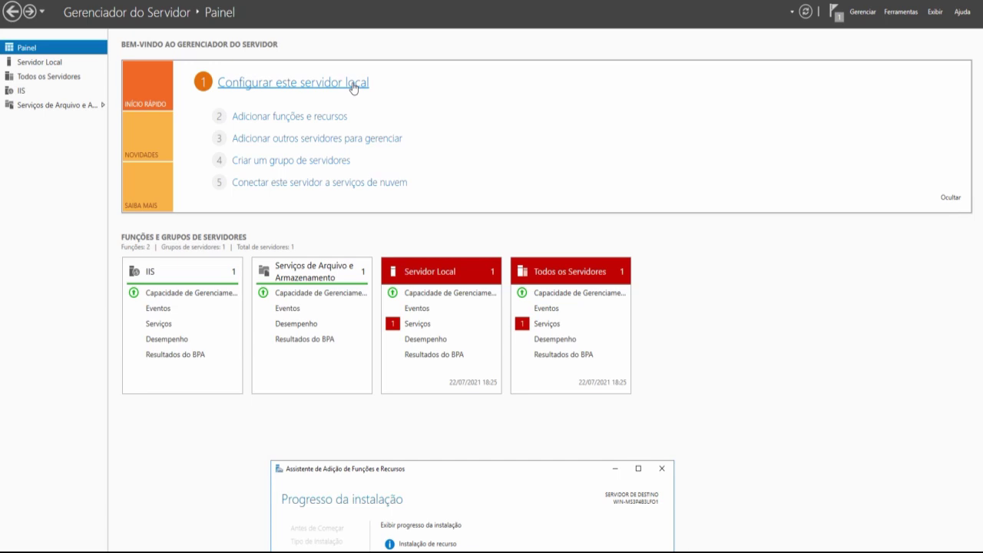
View this computer's system properties through File Explorer, inspect its name and workgroup change settings, and close them without changes.
click(86, 550)
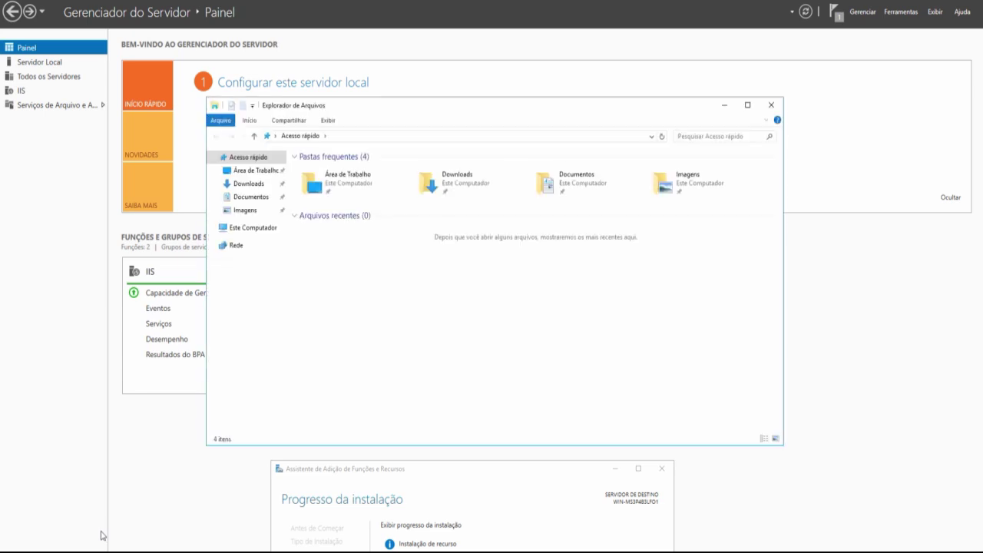
right_click(258, 229)
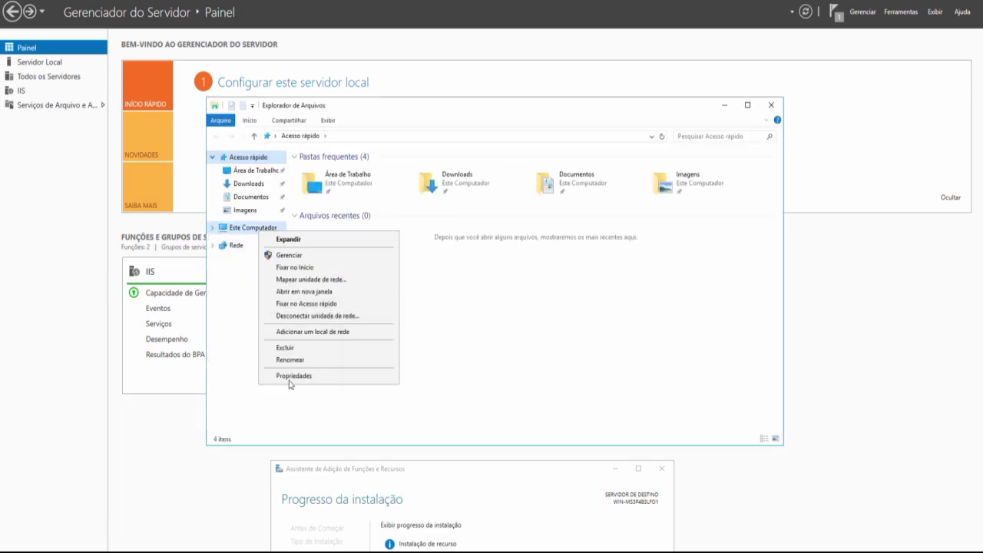
click(296, 379)
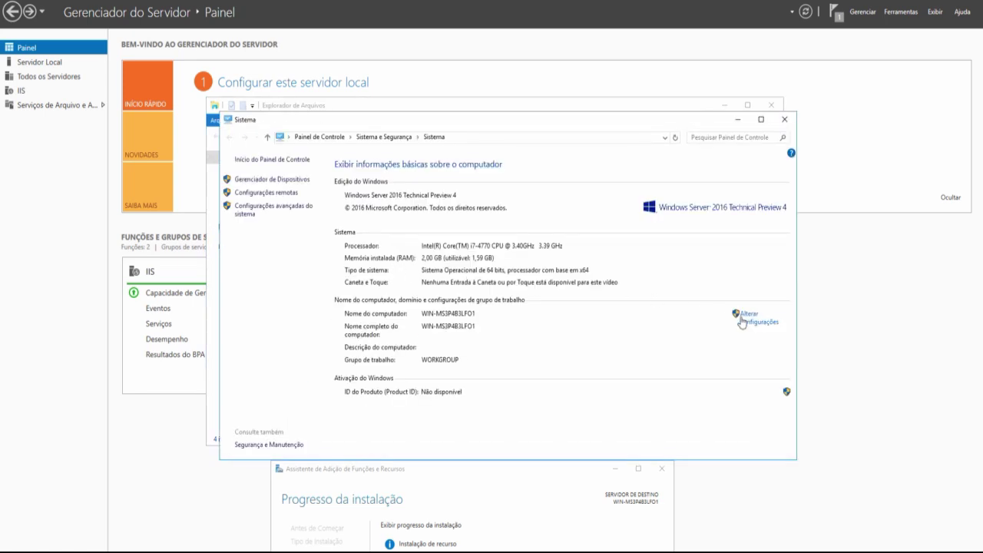
click(742, 321)
click(203, 143)
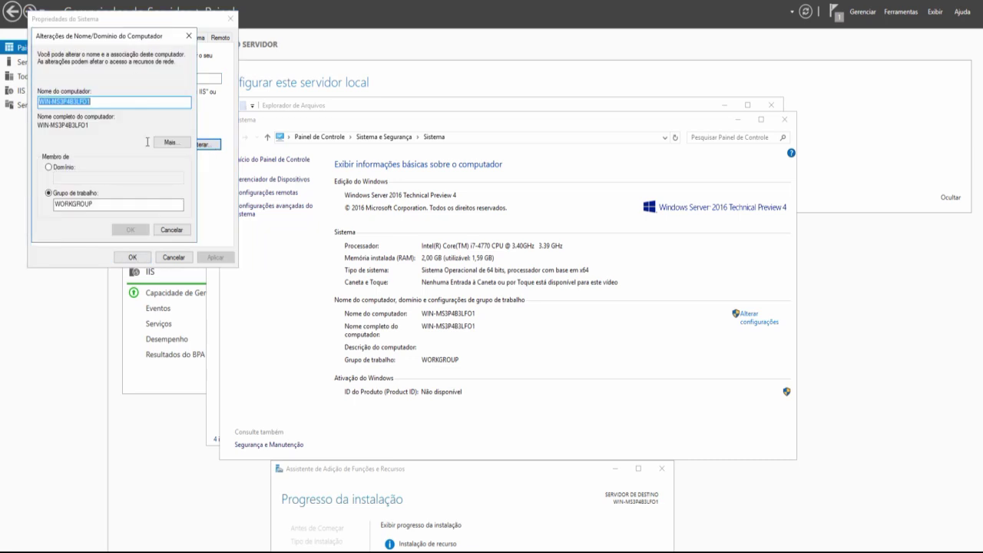
click(172, 230)
click(175, 257)
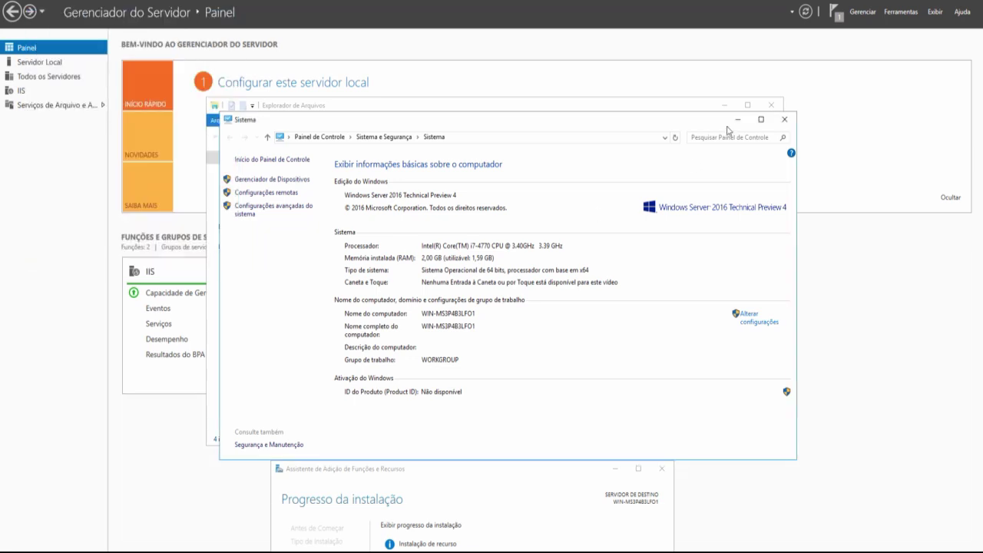
click(784, 119)
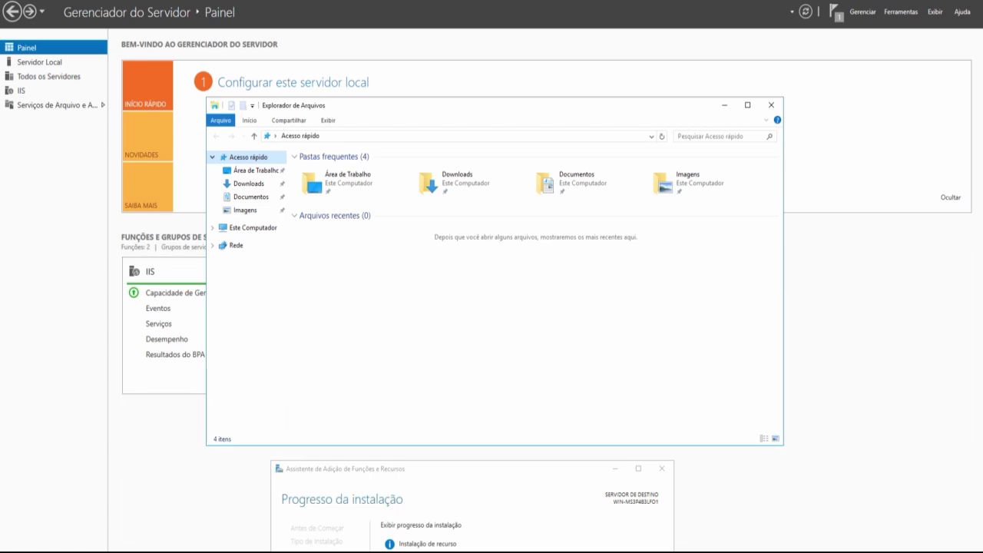
Search Windows for "windows defender", and close the search and the File Explorer window.
key(super)
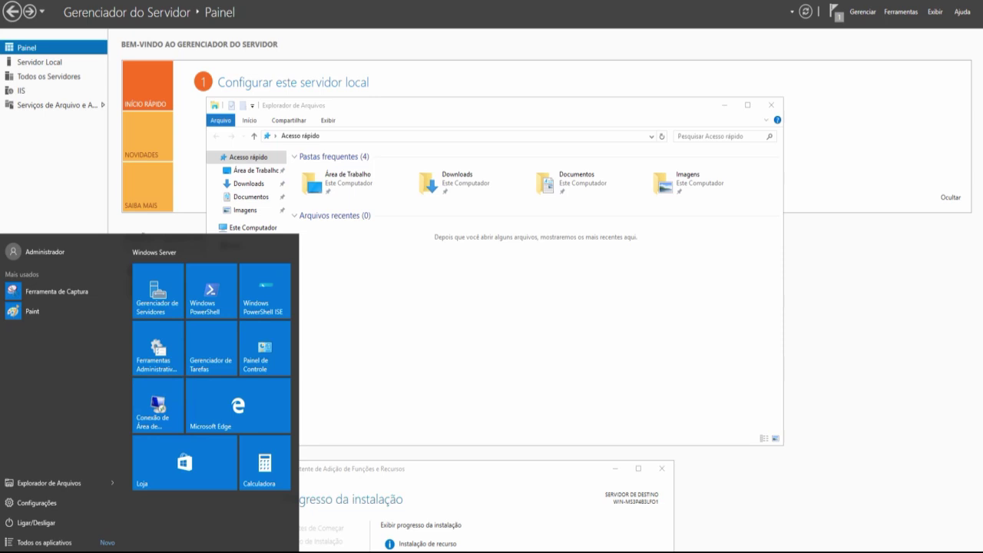
text(windoes 10)
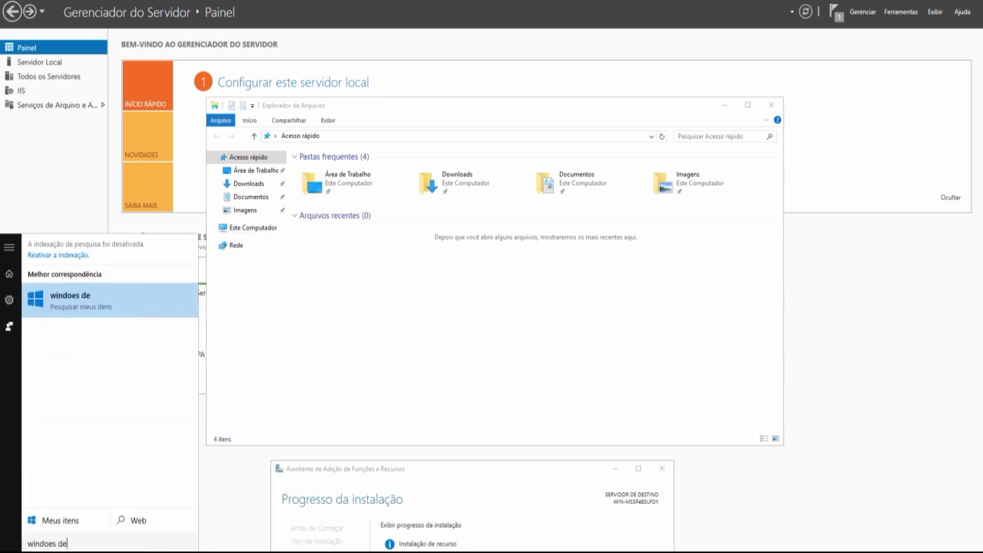
key(BackSpace)
key(BackSpace)
key(BackSpace)
key(BackSpace)
text(ws d)
key(BackSpace)
key(BackSpace)
key(BackSpace)
key(BackSpace)
key(BackSpace)
text(ws defende)
drag(109, 545, 6, 547)
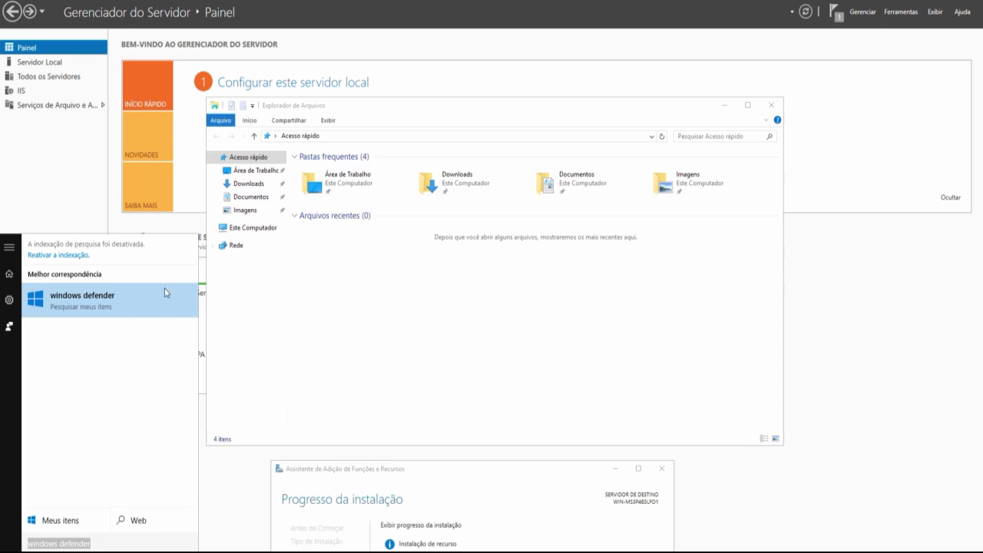
drag(365, 112, 561, 224)
click(446, 135)
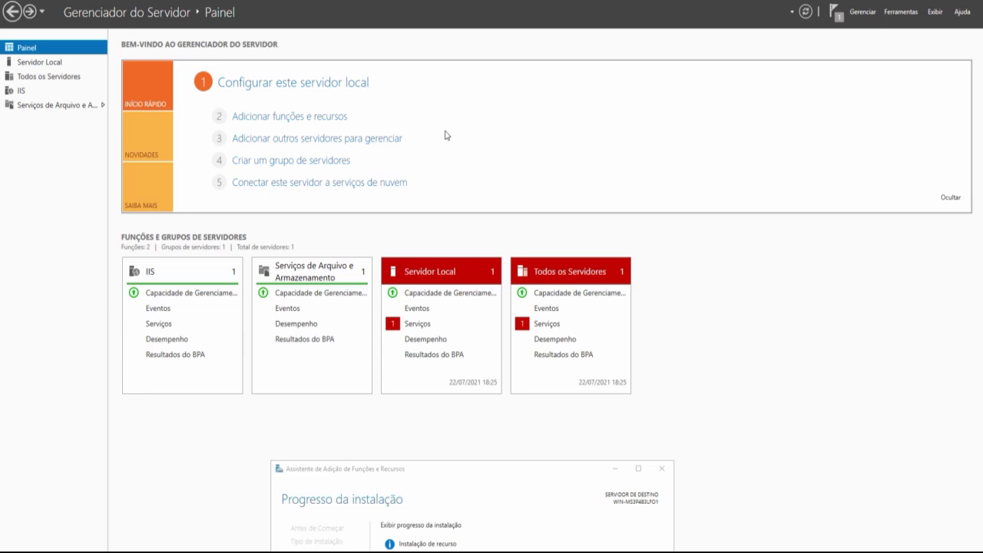
View the local server's configuration properties, return to the dashboard, and reopen the local server configuration.
click(293, 83)
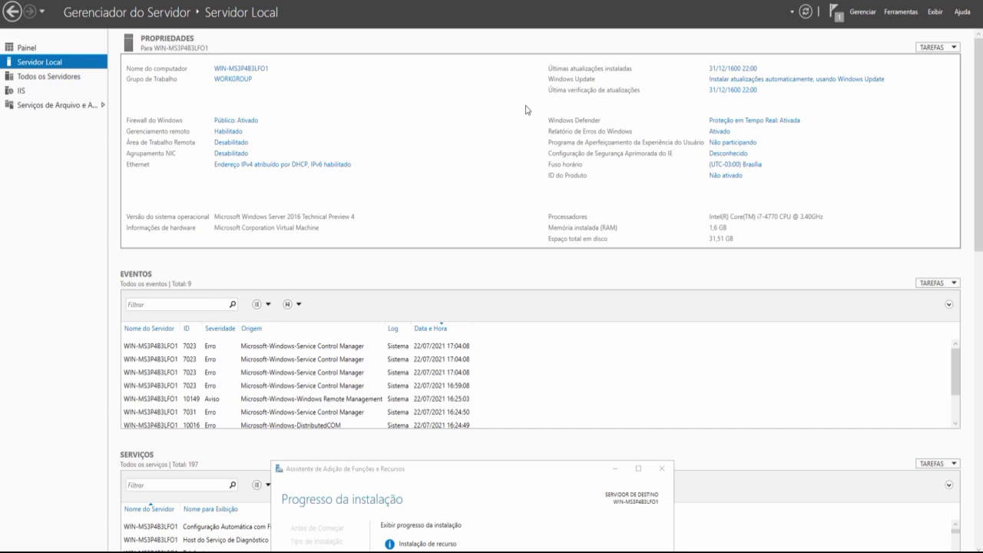
click(65, 52)
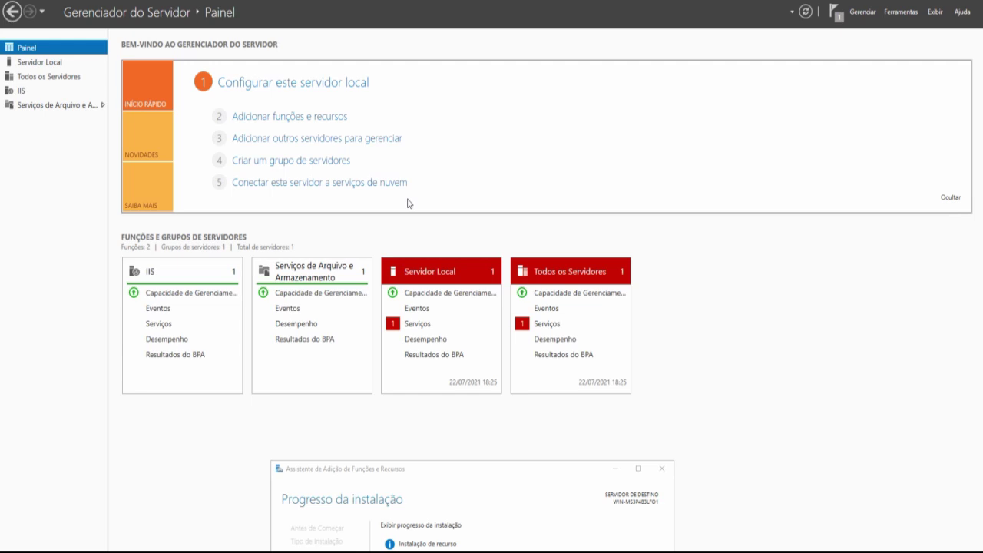
click(330, 90)
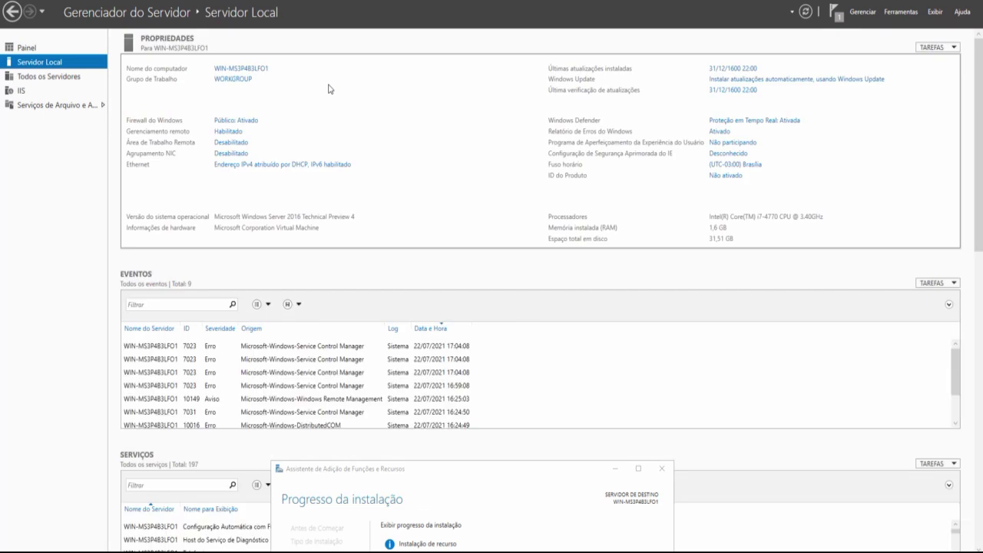